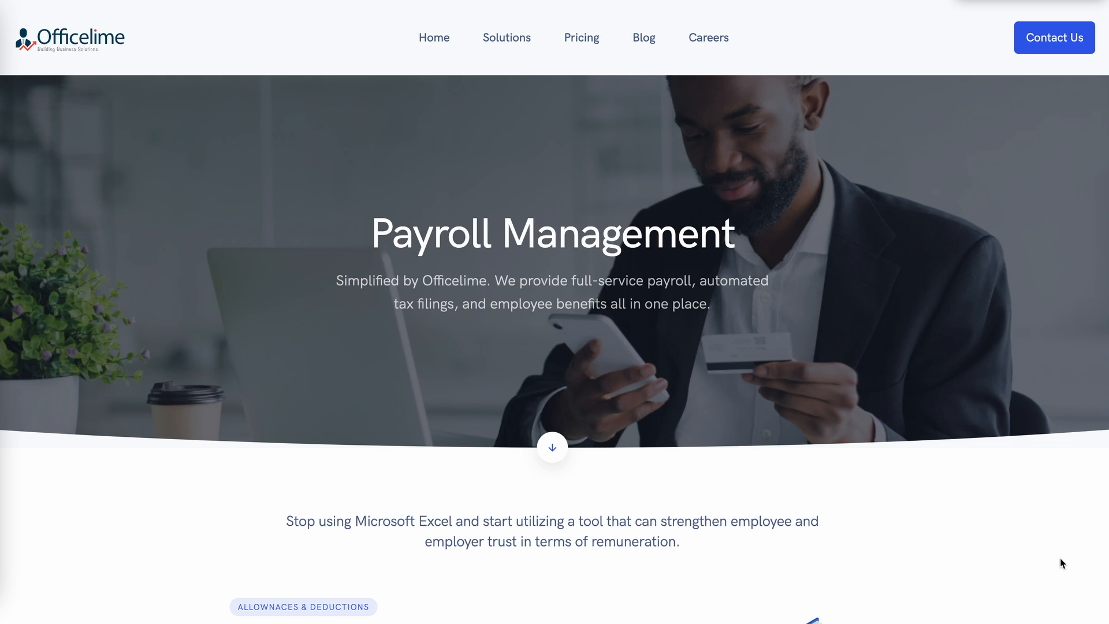
Review the Payroll Management page from allowances and loan management through payroll features to the customer testimonial.
{"action": "scroll", "coordinate": [1060, 559], "scroll_direction": "down", "scroll_amount": 2}
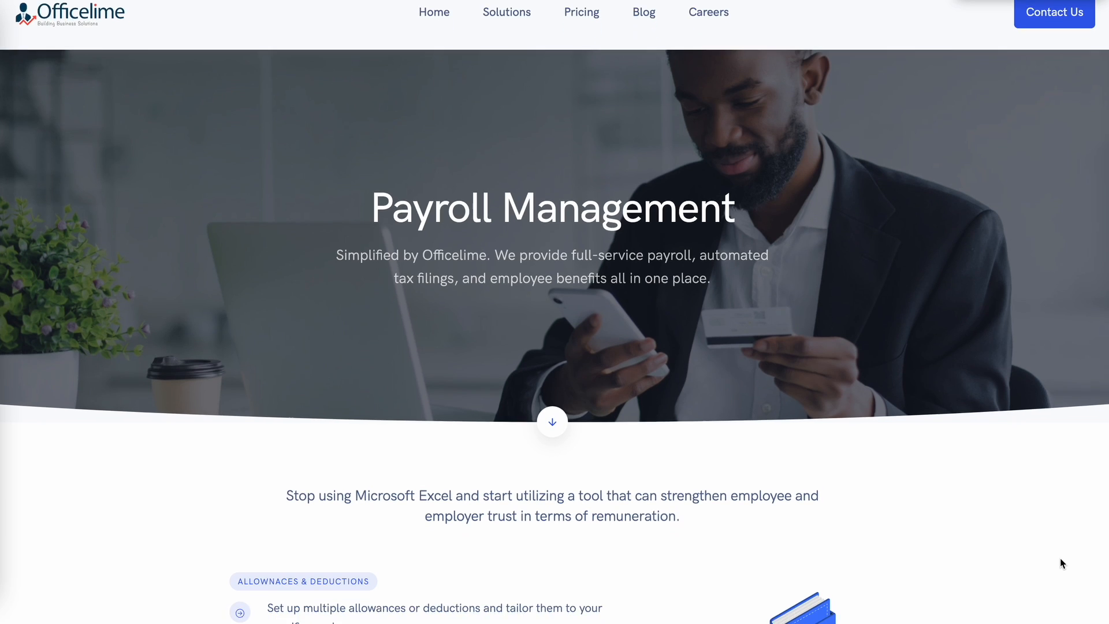
{"action": "scroll", "coordinate": [1061, 563], "scroll_direction": "down", "scroll_amount": 2}
{"action": "scroll", "coordinate": [1059, 559], "scroll_direction": "down", "scroll_amount": 2}
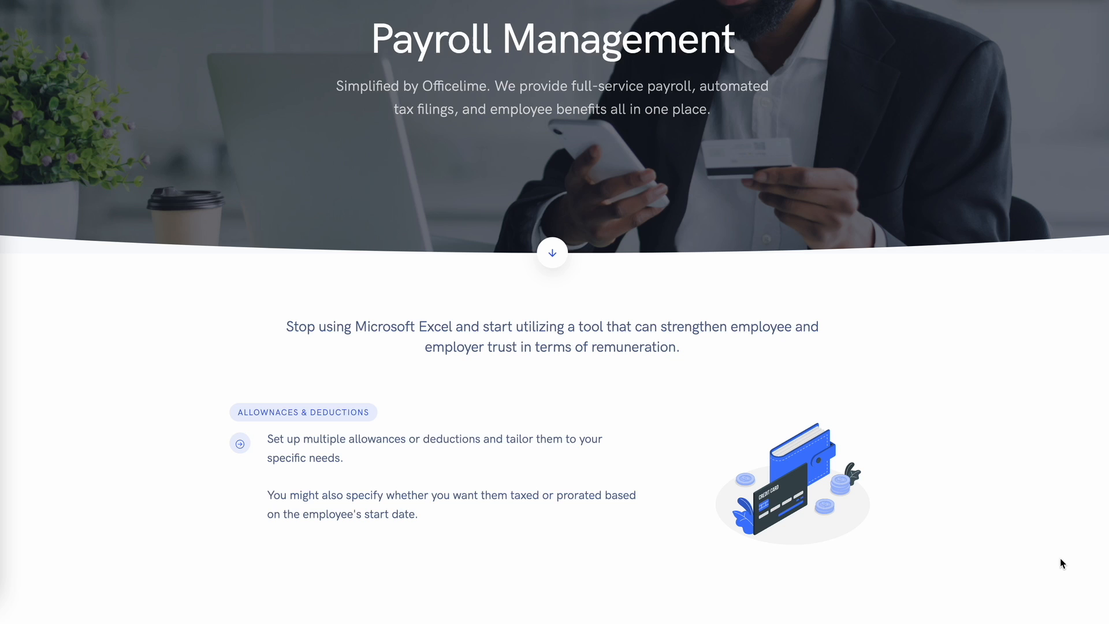
{"action": "scroll", "coordinate": [1061, 563], "scroll_direction": "down", "scroll_amount": 1}
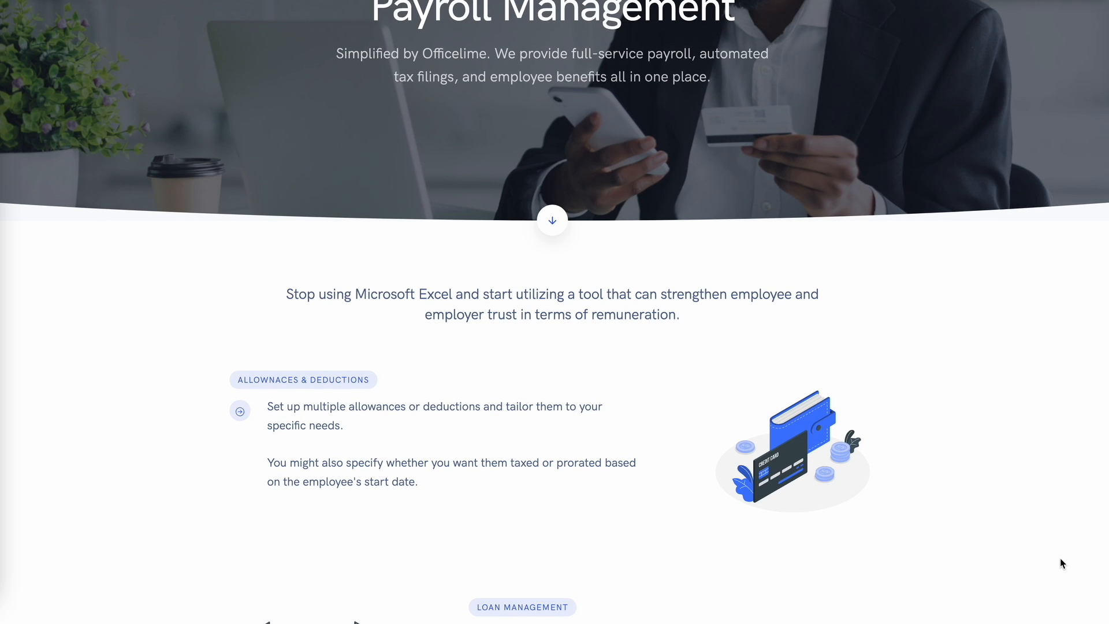
{"action": "scroll", "coordinate": [1060, 559], "scroll_direction": "down", "scroll_amount": 2}
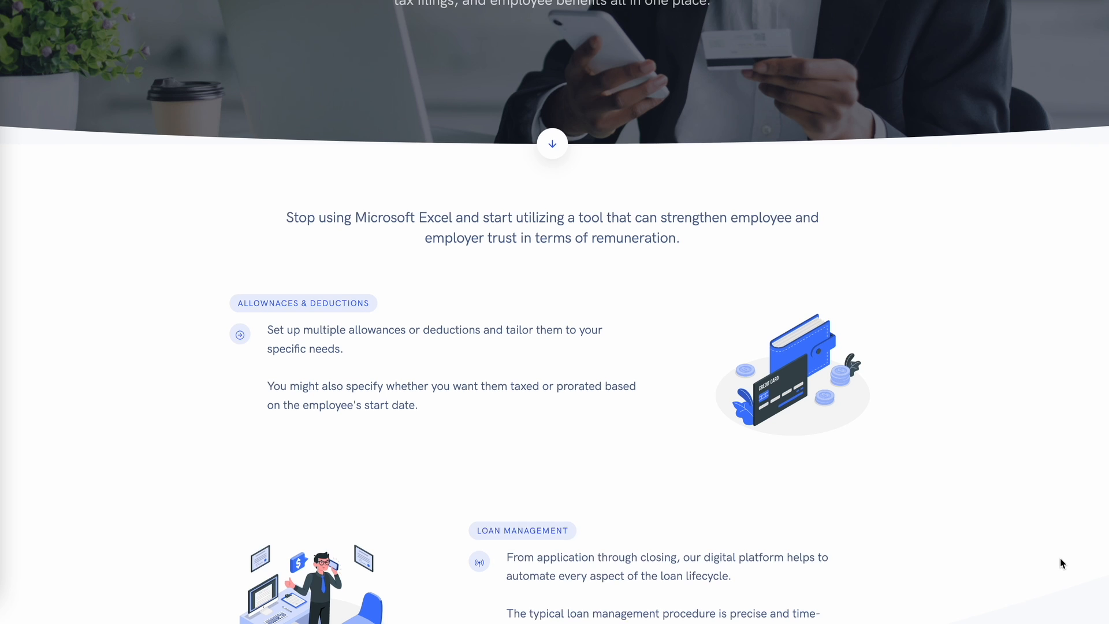
{"action": "scroll", "coordinate": [1060, 559], "scroll_direction": "down", "scroll_amount": 1}
{"action": "scroll", "coordinate": [1060, 560], "scroll_direction": "down", "scroll_amount": 2}
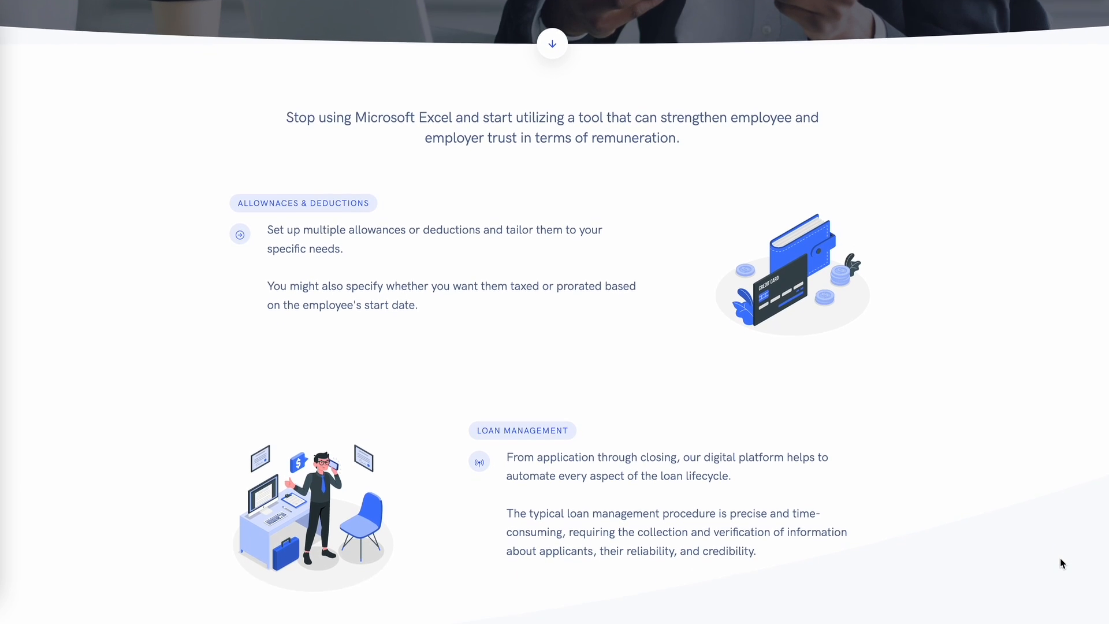
{"action": "scroll", "coordinate": [1061, 563], "scroll_direction": "down", "scroll_amount": 1}
{"action": "scroll", "coordinate": [1061, 559], "scroll_direction": "down", "scroll_amount": 2}
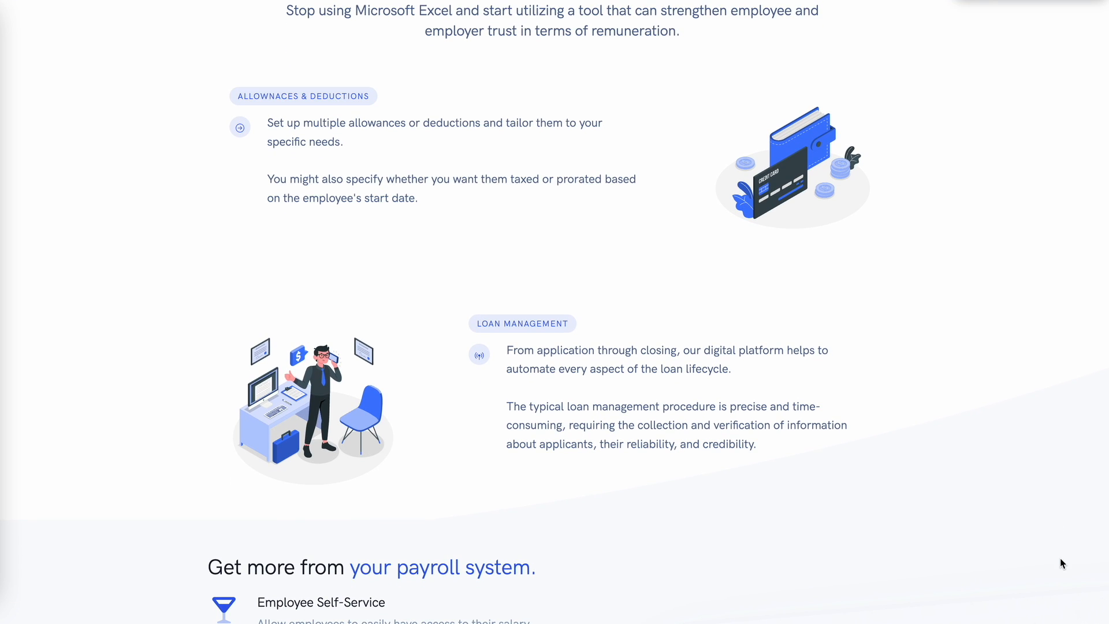
{"action": "scroll", "coordinate": [1059, 560], "scroll_direction": "down", "scroll_amount": 2}
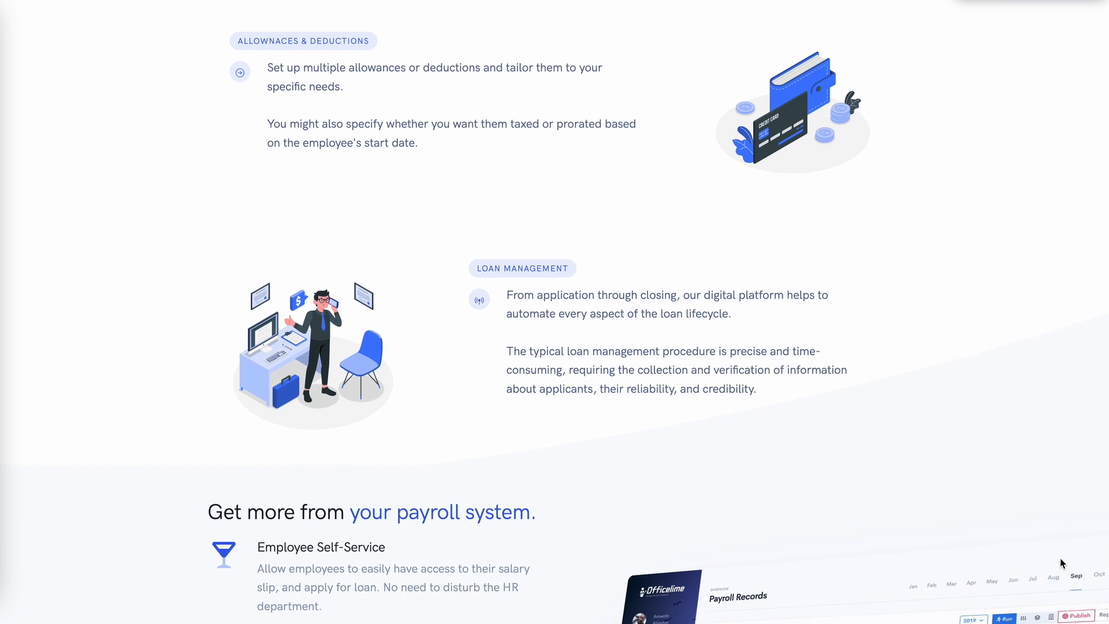
{"action": "scroll", "coordinate": [1060, 559], "scroll_direction": "down", "scroll_amount": 3}
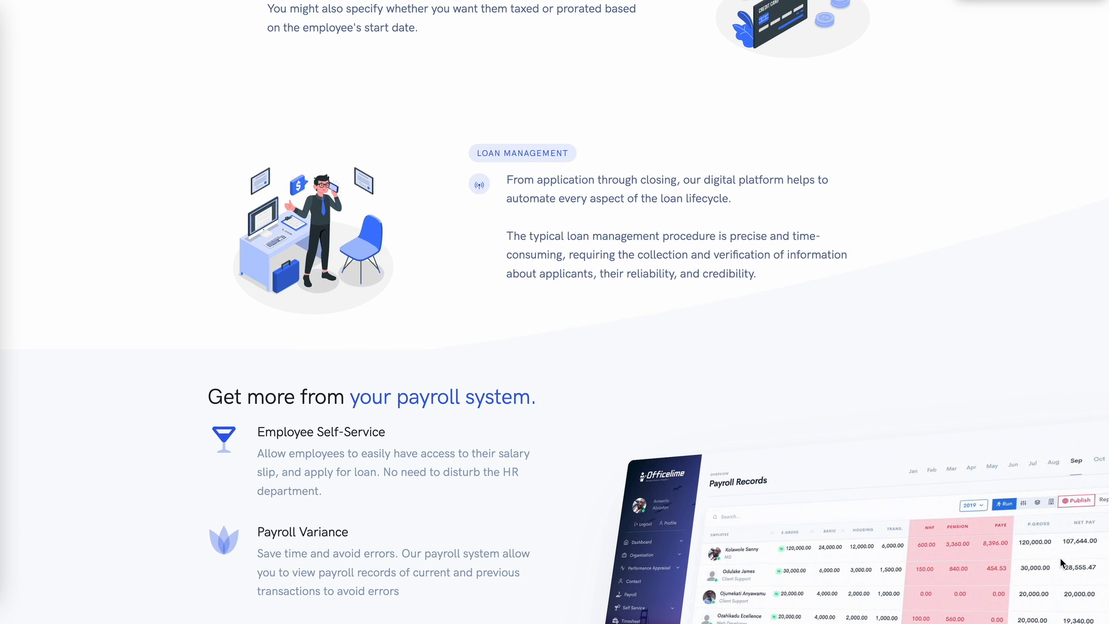
{"action": "scroll", "coordinate": [1059, 558], "scroll_direction": "down", "scroll_amount": 1}
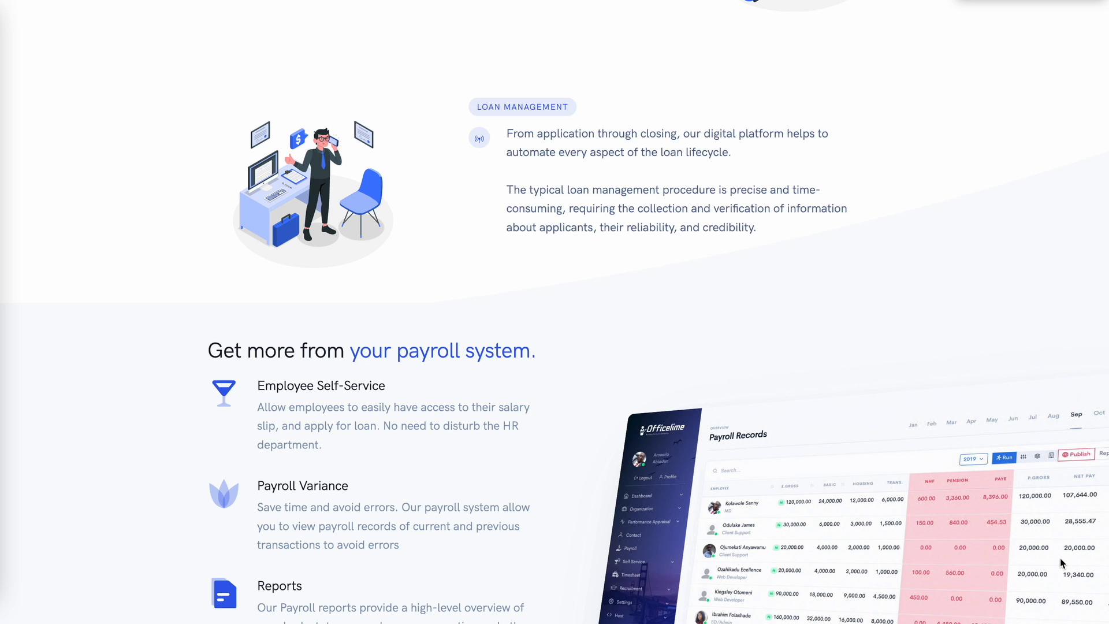
{"action": "scroll", "coordinate": [1059, 558], "scroll_direction": "down", "scroll_amount": 2}
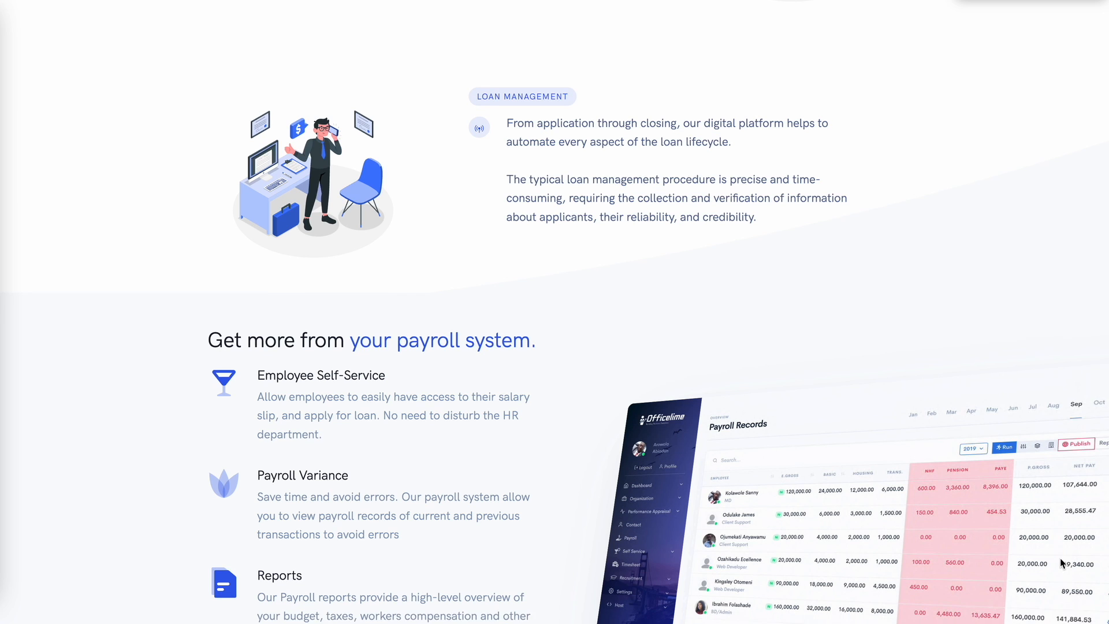
{"action": "scroll", "coordinate": [1059, 558], "scroll_direction": "down", "scroll_amount": 1}
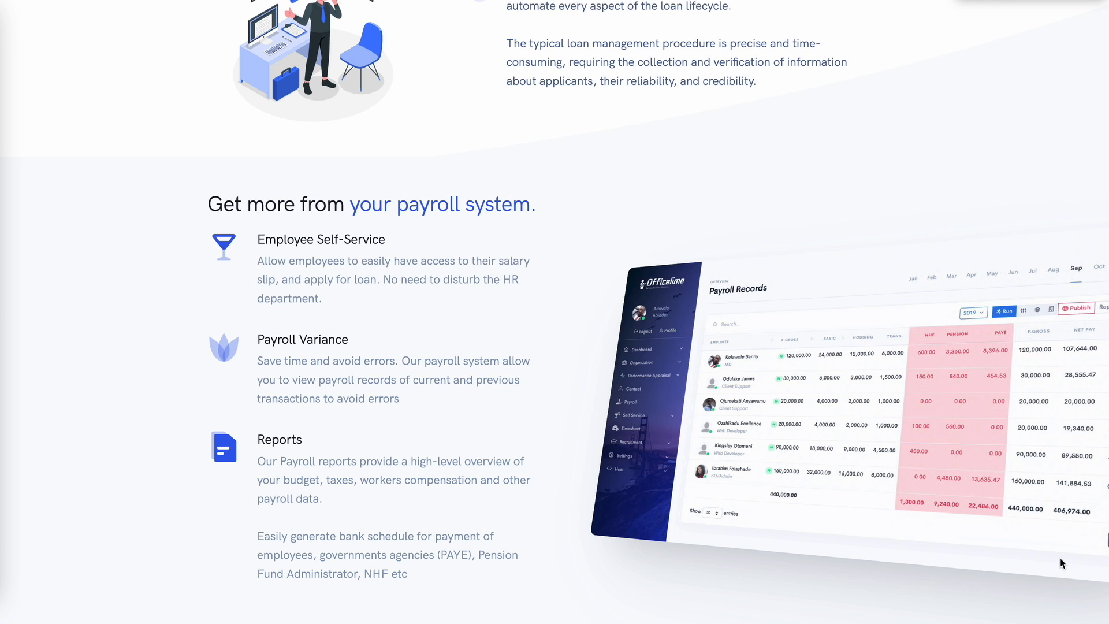
{"action": "scroll", "coordinate": [1060, 558], "scroll_direction": "down", "scroll_amount": 1}
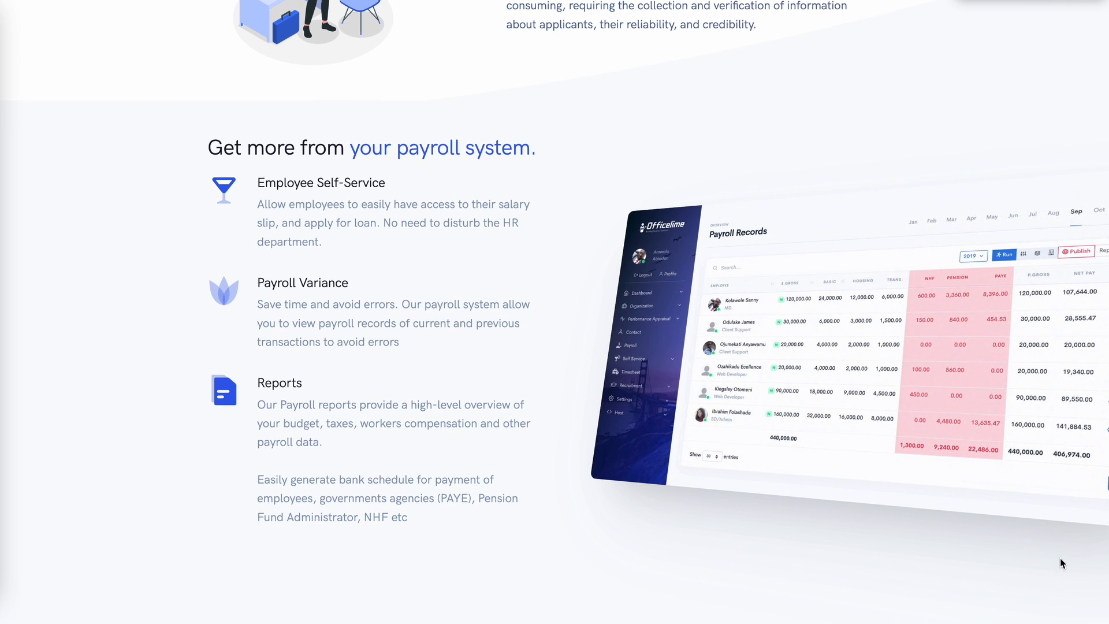
{"action": "scroll", "coordinate": [1060, 558], "scroll_direction": "down", "scroll_amount": 1}
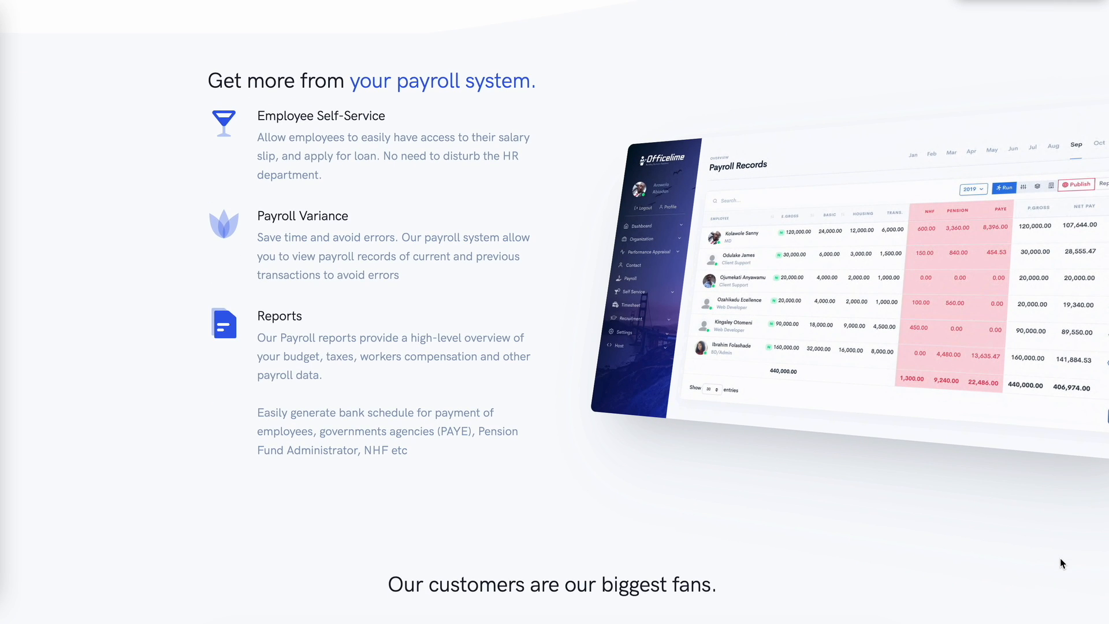
{"action": "scroll", "coordinate": [1059, 558], "scroll_direction": "down", "scroll_amount": 1}
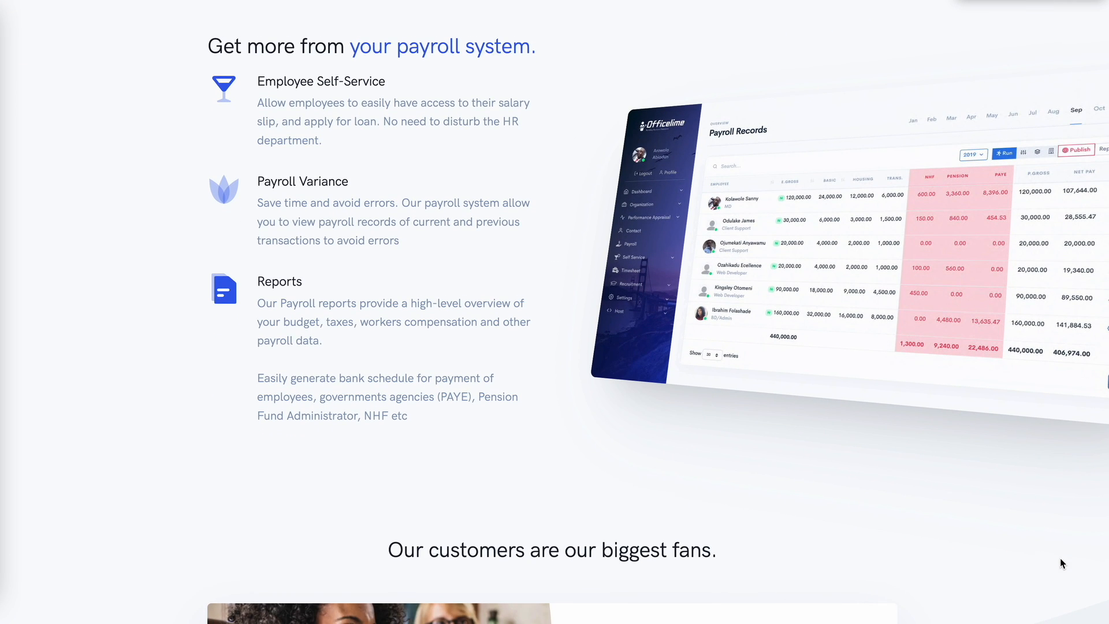
{"action": "scroll", "coordinate": [1061, 559], "scroll_direction": "down", "scroll_amount": 2}
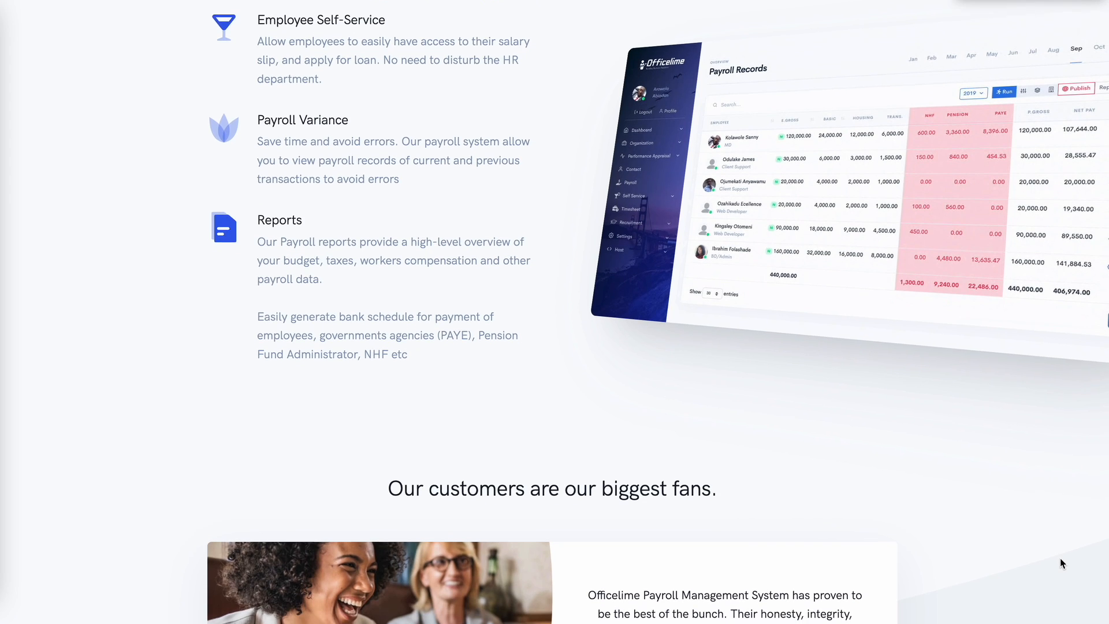
{"action": "scroll", "coordinate": [1060, 561], "scroll_direction": "down", "scroll_amount": 1}
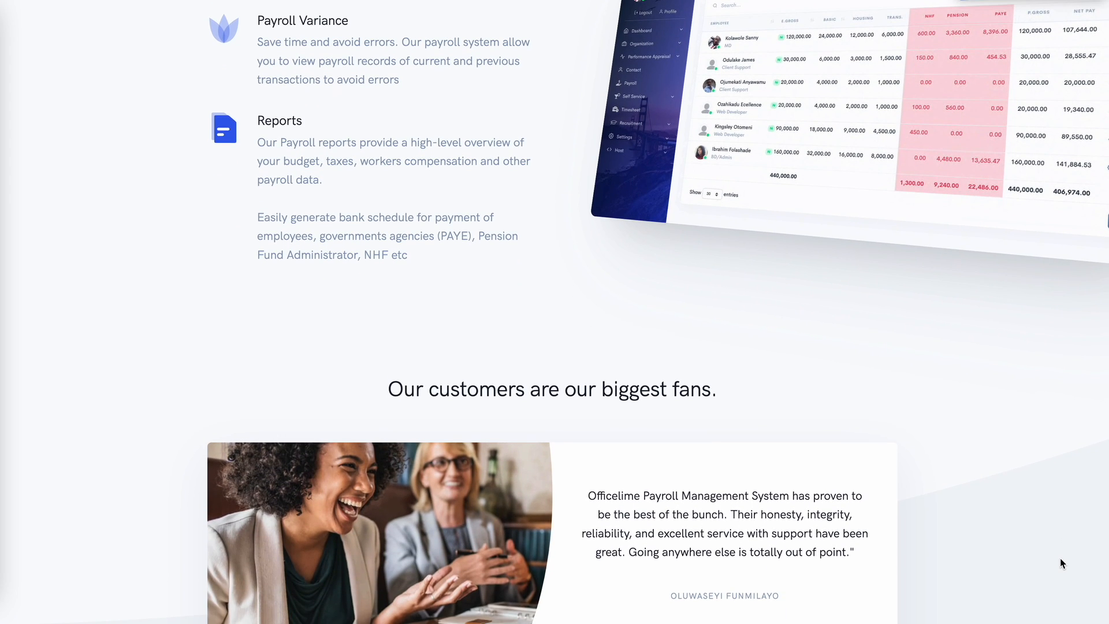
{"action": "scroll", "coordinate": [1061, 559], "scroll_direction": "down", "scroll_amount": 2}
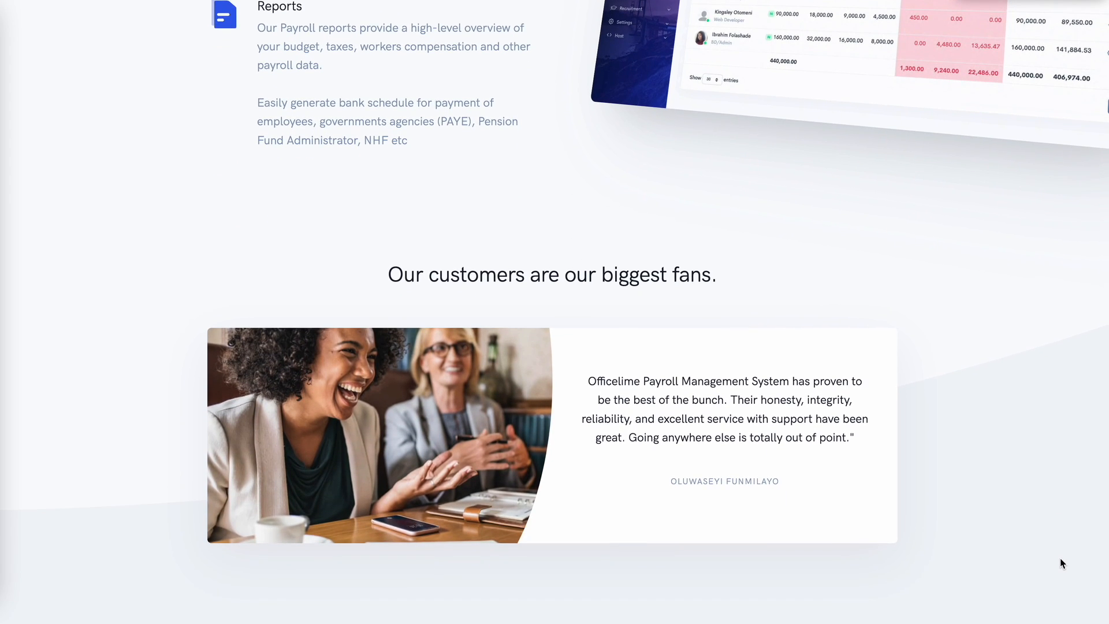
{"action": "scroll", "coordinate": [1060, 558], "scroll_direction": "down", "scroll_amount": 2}
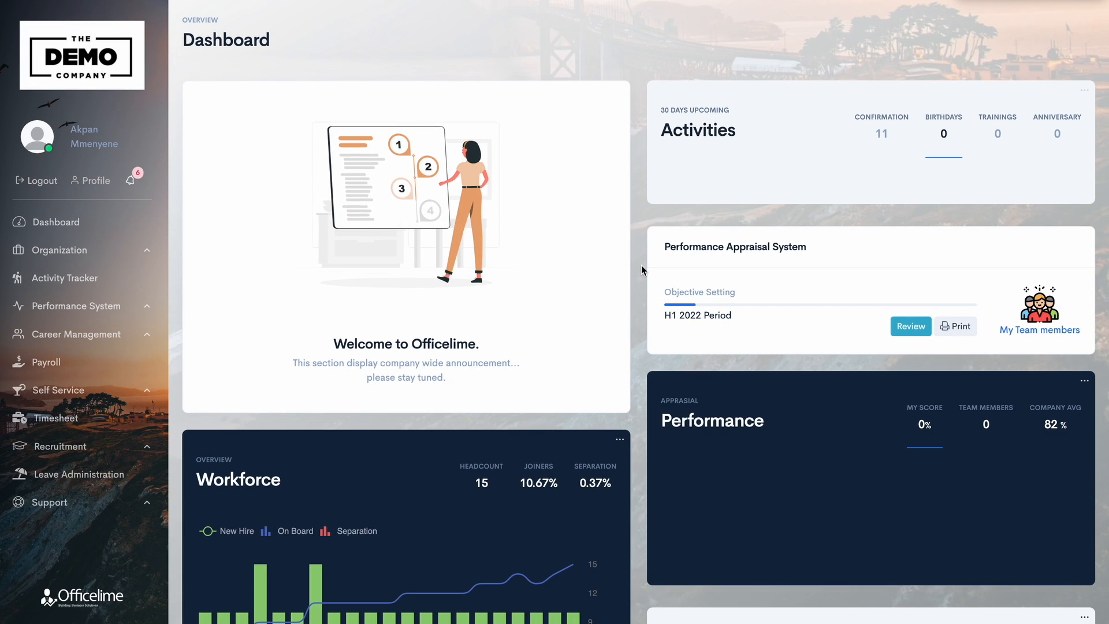
Look over the company dashboard's workforce and payroll overviews, and open the Payroll Records page.
{"action": "scroll", "coordinate": [641, 265], "scroll_direction": "down", "scroll_amount": 6}
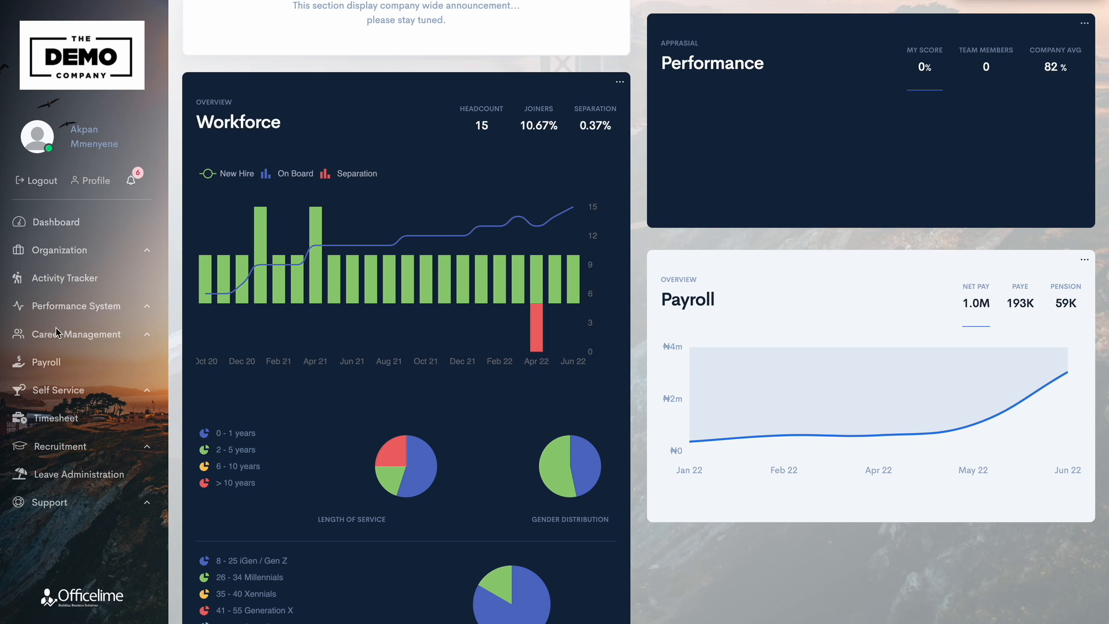
{"action": "left_click", "coordinate": [46, 363]}
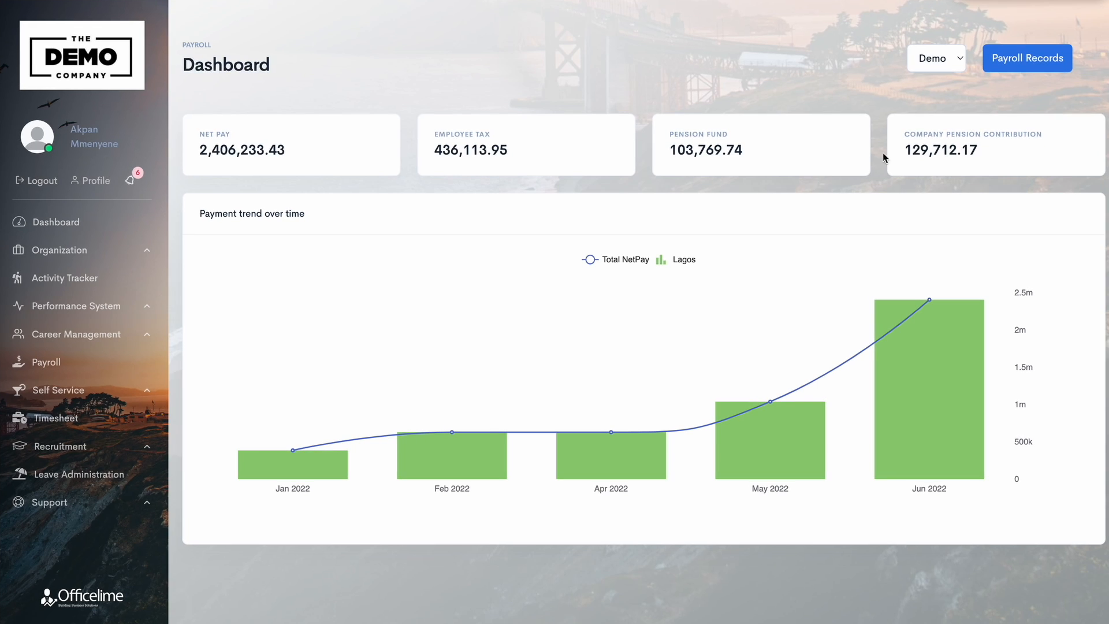
{"action": "left_click", "coordinate": [1021, 63]}
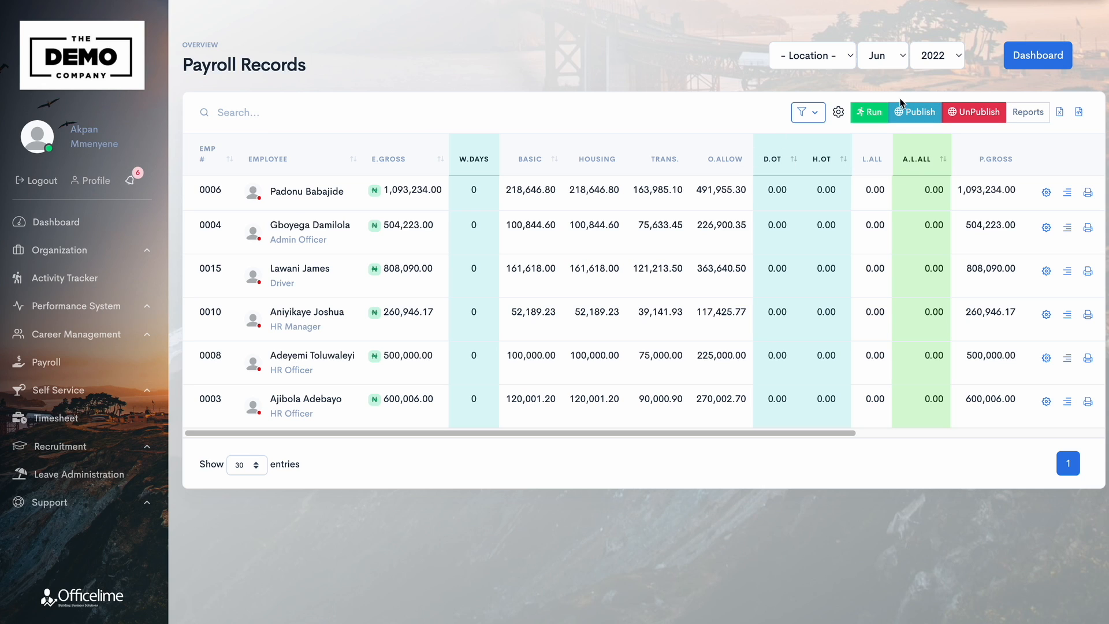
Check the month and location choices available for filtering the payroll records, leaving both filters as they are.
{"action": "left_click", "coordinate": [889, 63]}
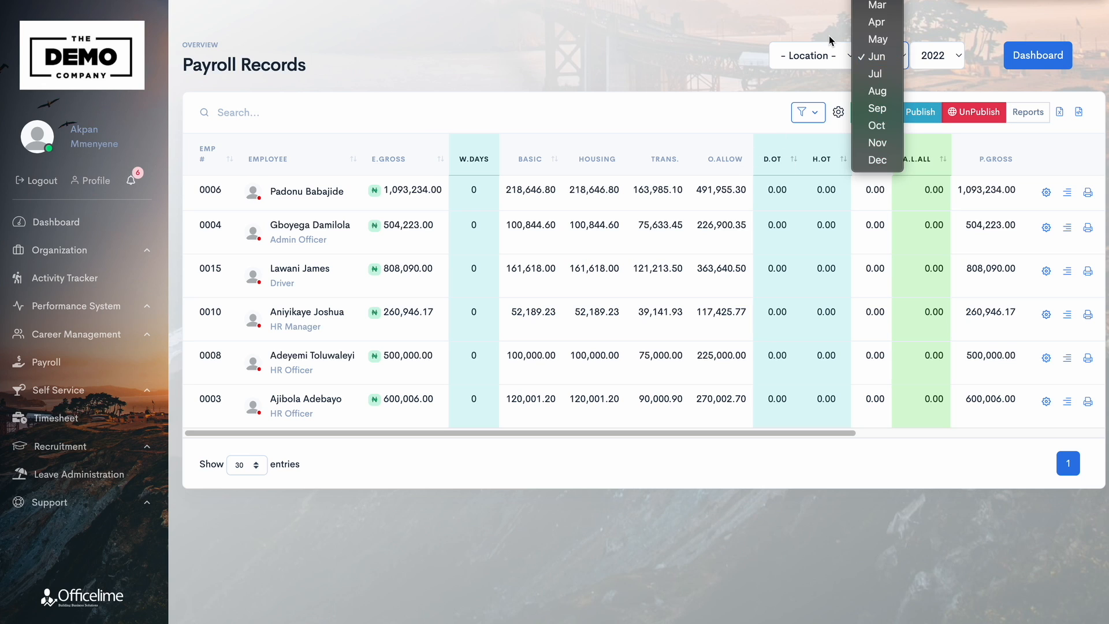
{"action": "left_click", "coordinate": [812, 35]}
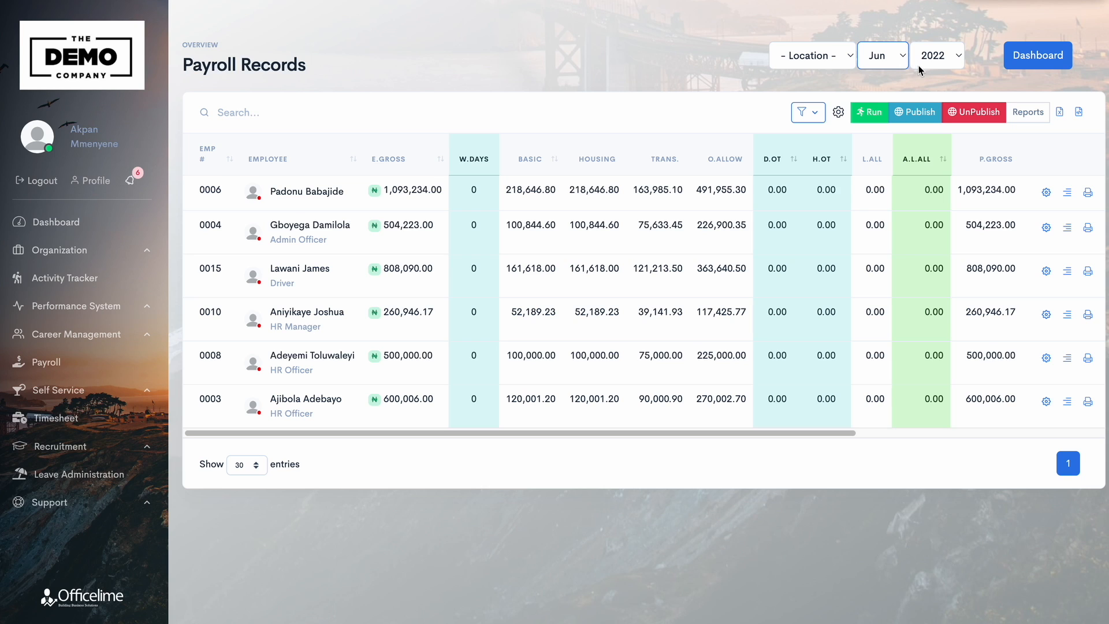
{"action": "left_click", "coordinate": [834, 59]}
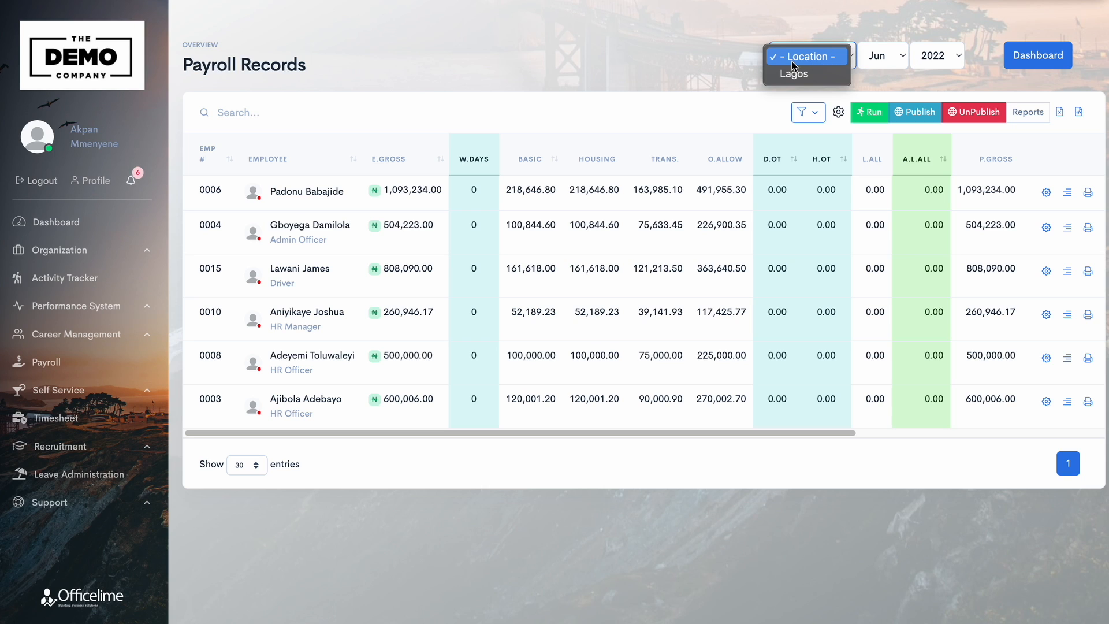
{"action": "left_click", "coordinate": [722, 69]}
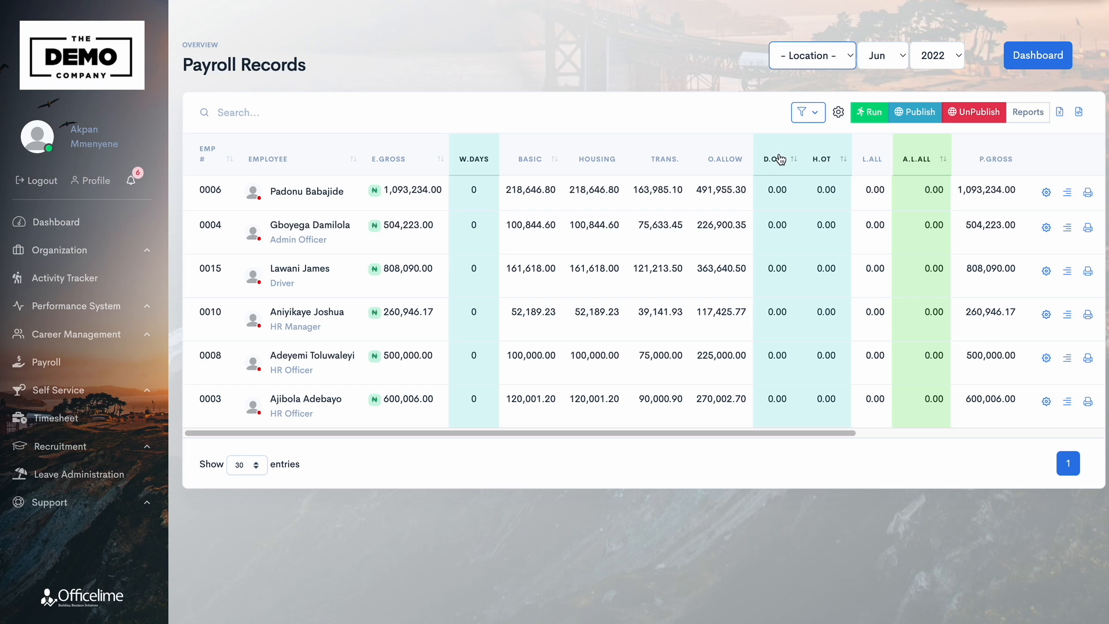
Open the Payroll Structure settings and review the allowance percentages, pension contributions and charge options.
{"action": "left_click", "coordinate": [837, 113]}
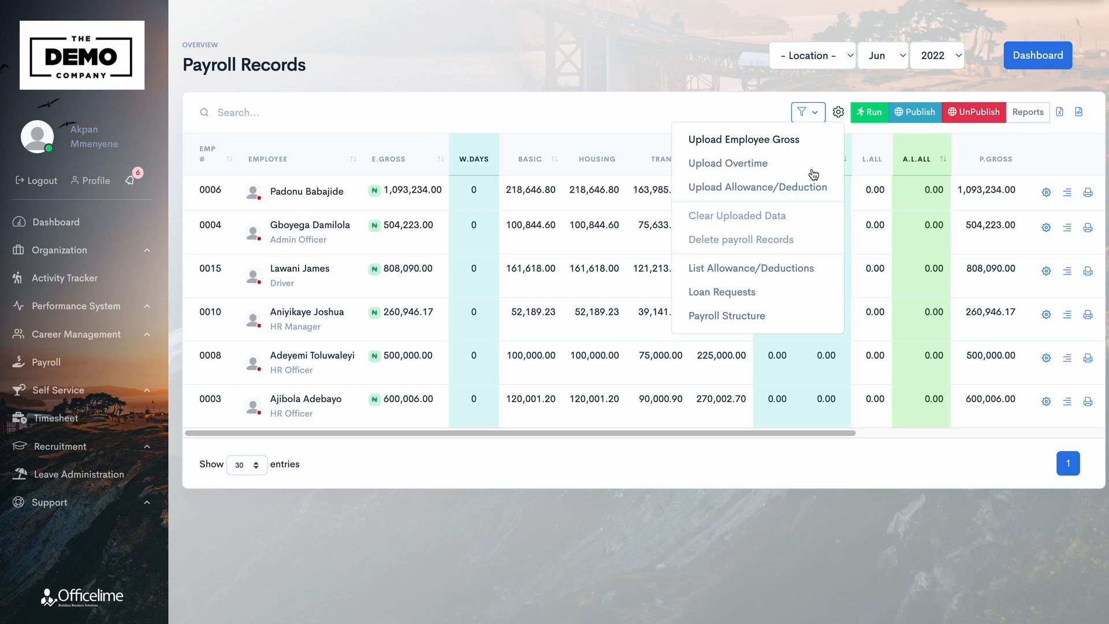
{"action": "left_click", "coordinate": [751, 315]}
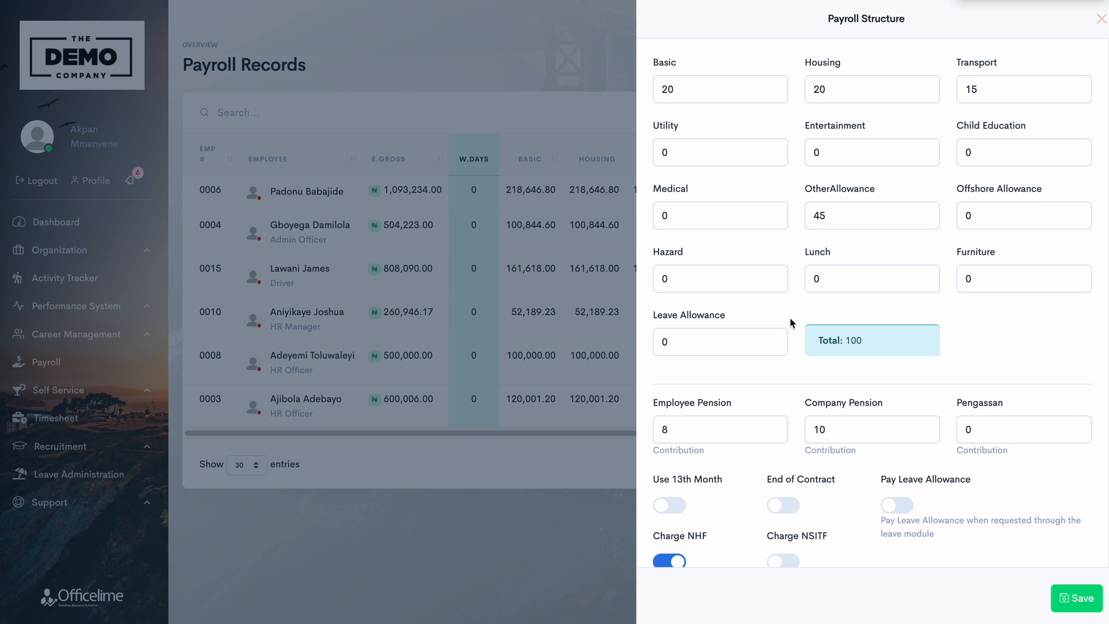
{"action": "scroll", "coordinate": [779, 218], "scroll_direction": "down", "scroll_amount": 3}
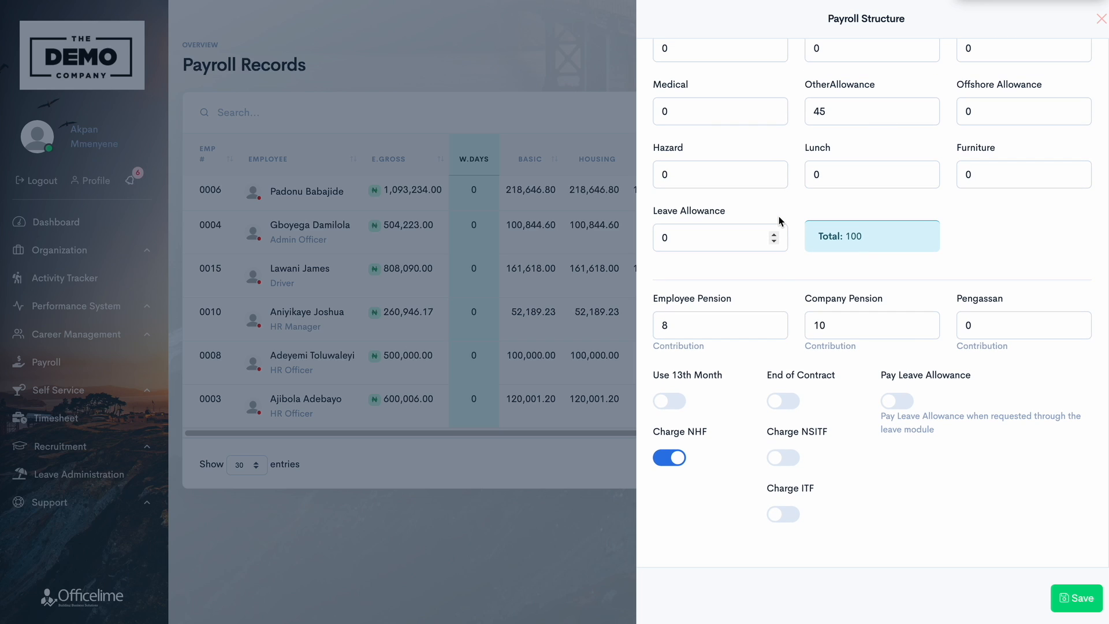
Turn on Use 13th Month in the payroll structure, review the Pengassan contribution, and close the form without saving.
{"action": "left_click", "coordinate": [671, 403]}
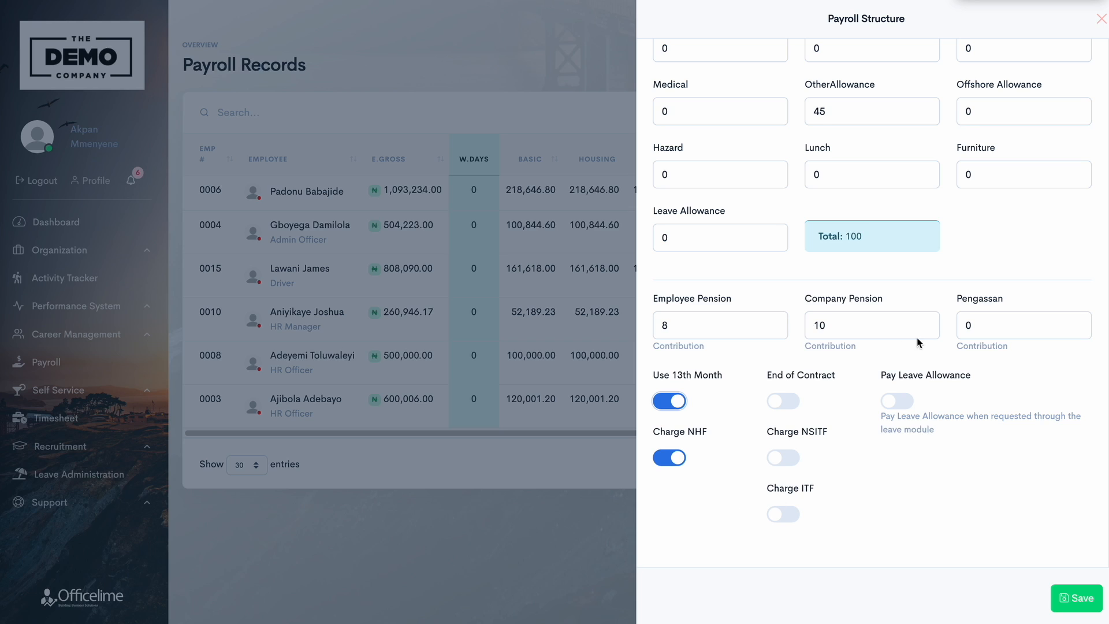
{"action": "left_click", "coordinate": [977, 327]}
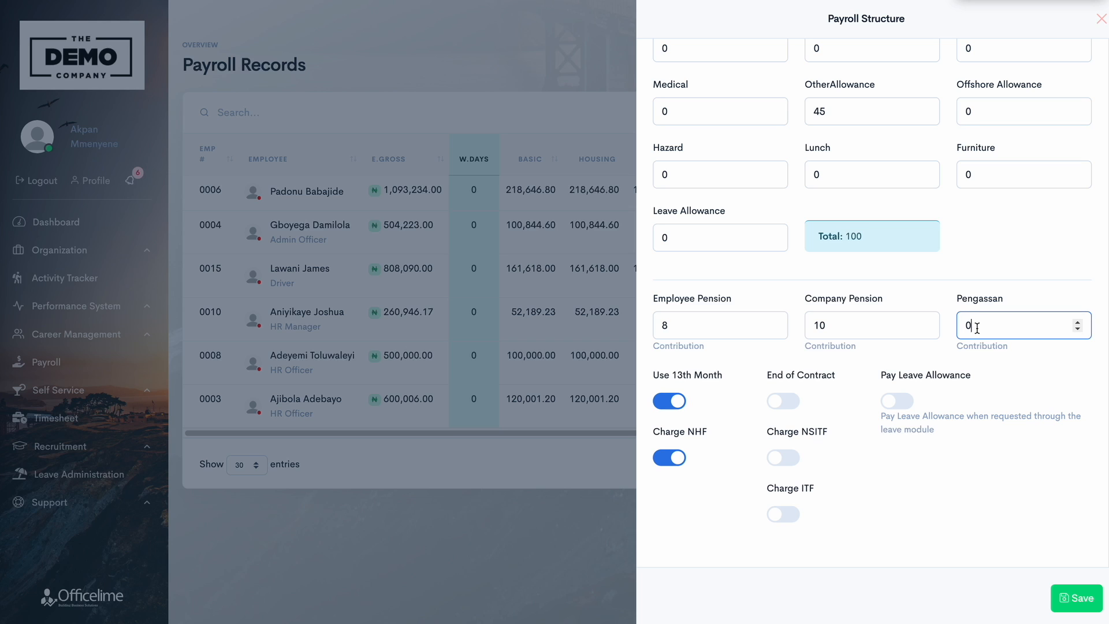
{"action": "scroll", "coordinate": [1008, 124], "scroll_direction": "up", "scroll_amount": 3}
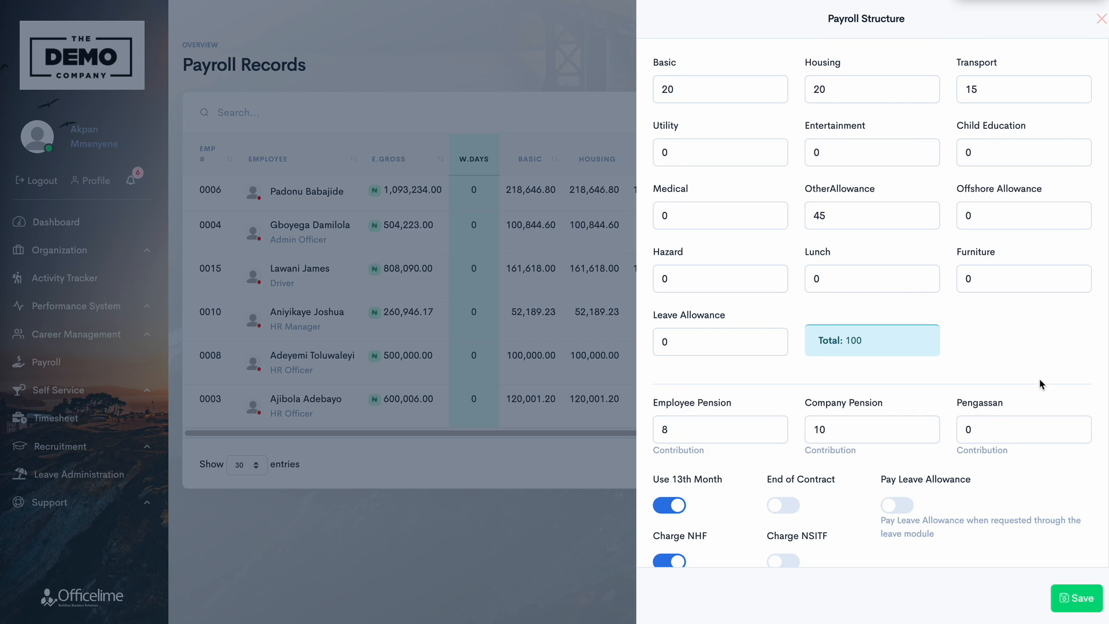
{"action": "left_click", "coordinate": [1102, 19]}
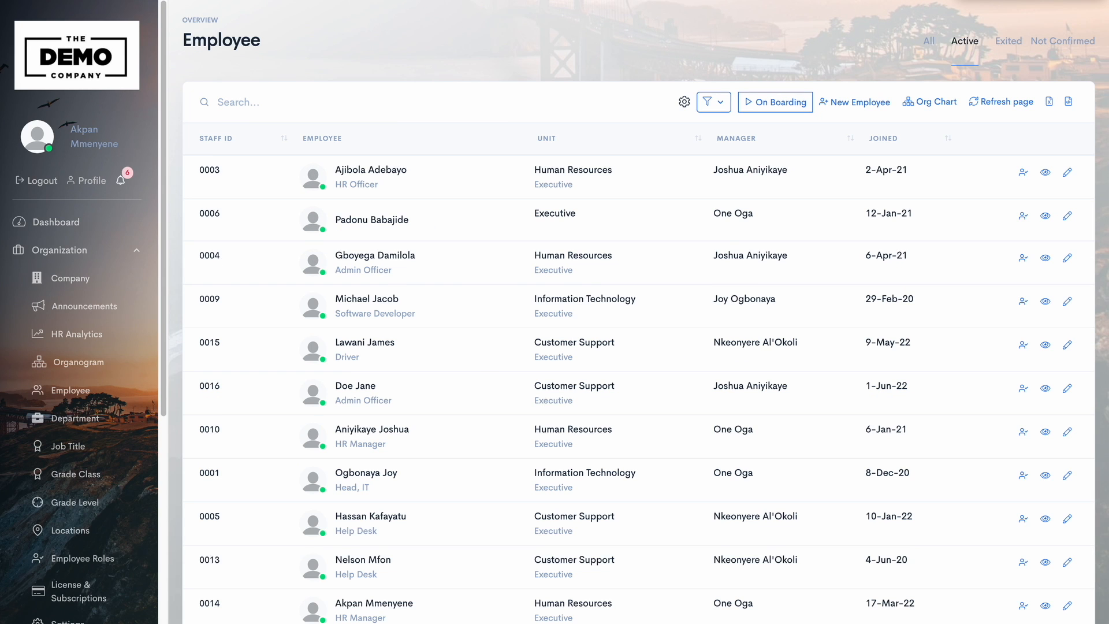
Open the first active employee's record for editing and check the Pension Fund Admin. field in its Salary section.
{"action": "left_click", "coordinate": [1067, 174]}
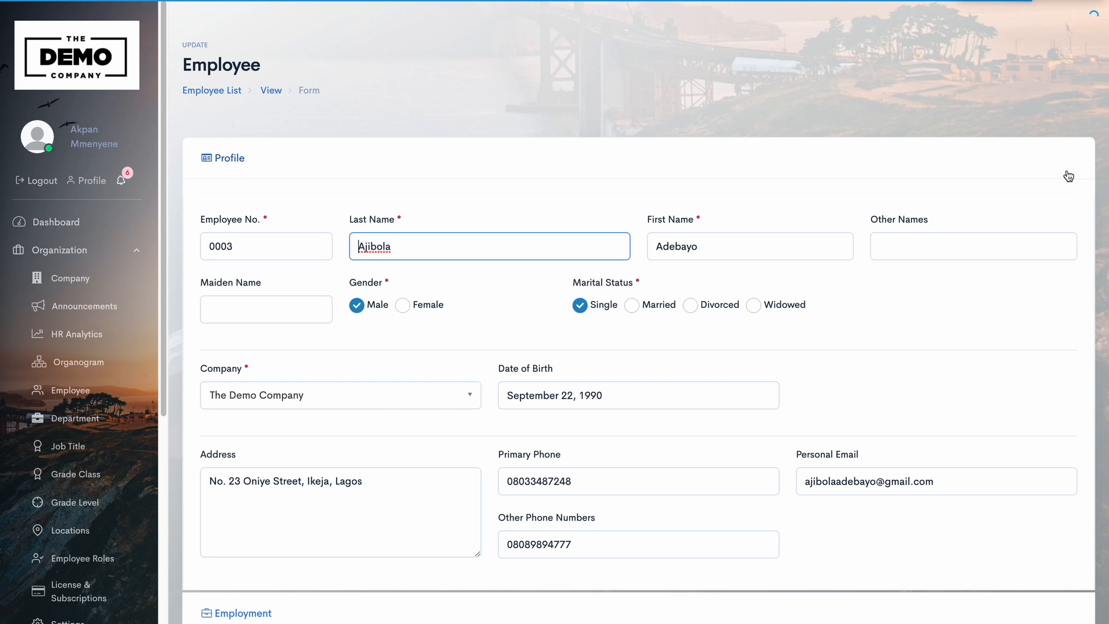
{"action": "scroll", "coordinate": [706, 287], "scroll_direction": "down", "scroll_amount": 3}
{"action": "left_click", "coordinate": [320, 505]}
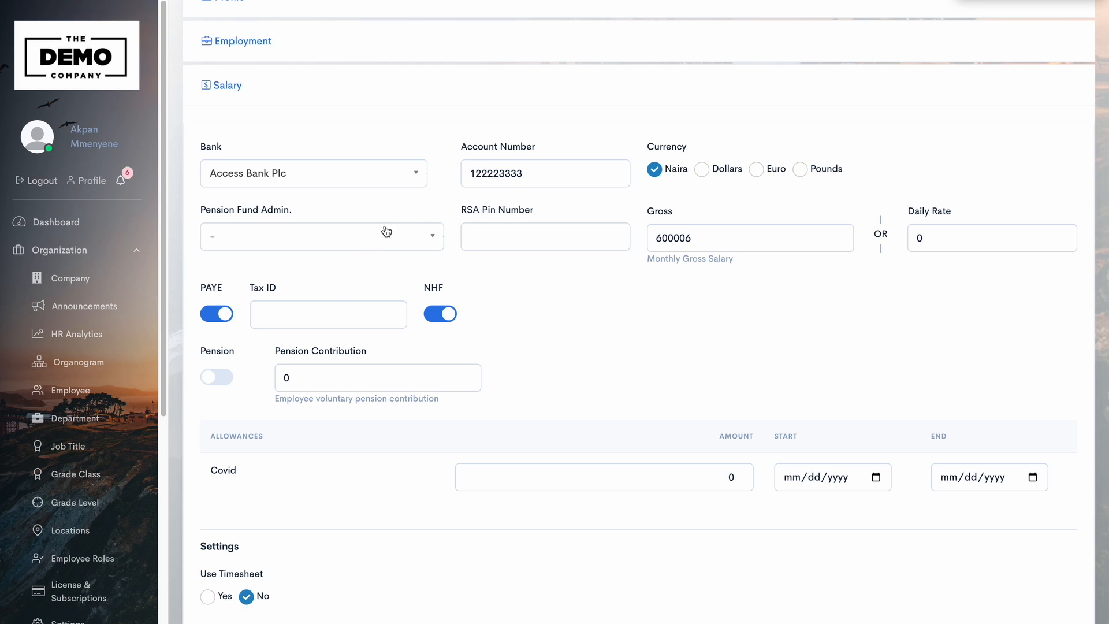
{"action": "left_click", "coordinate": [359, 241]}
{"action": "left_click", "coordinate": [378, 240]}
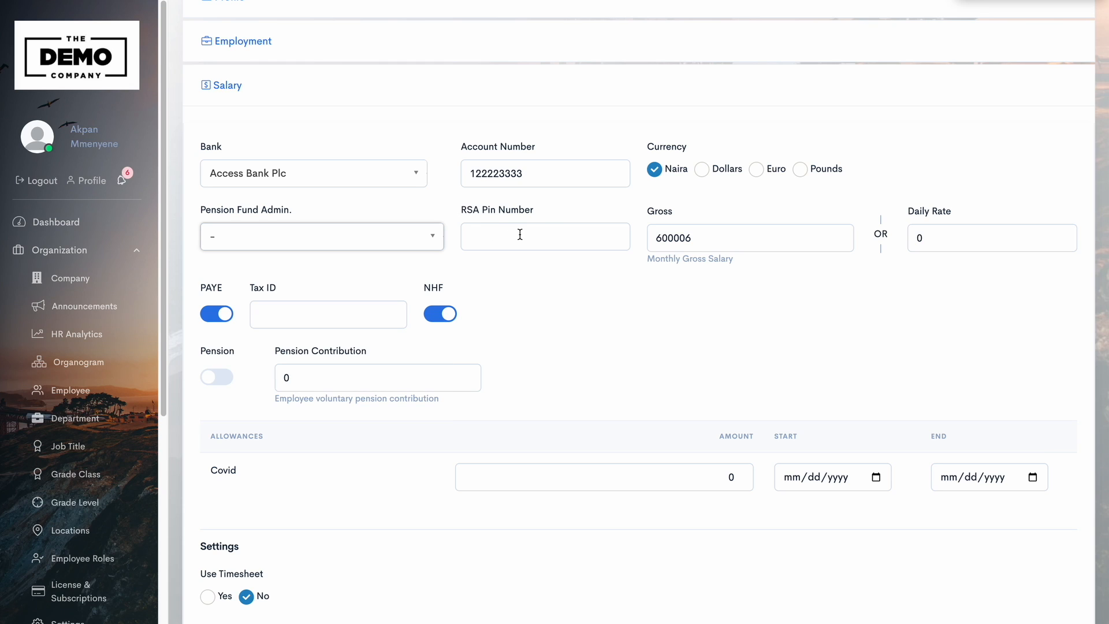
Turn on Pension in the employee's Salary section and check the Gross, PAYE, Tax ID and voluntary Pension Contribution fields.
{"action": "left_click", "coordinate": [680, 242]}
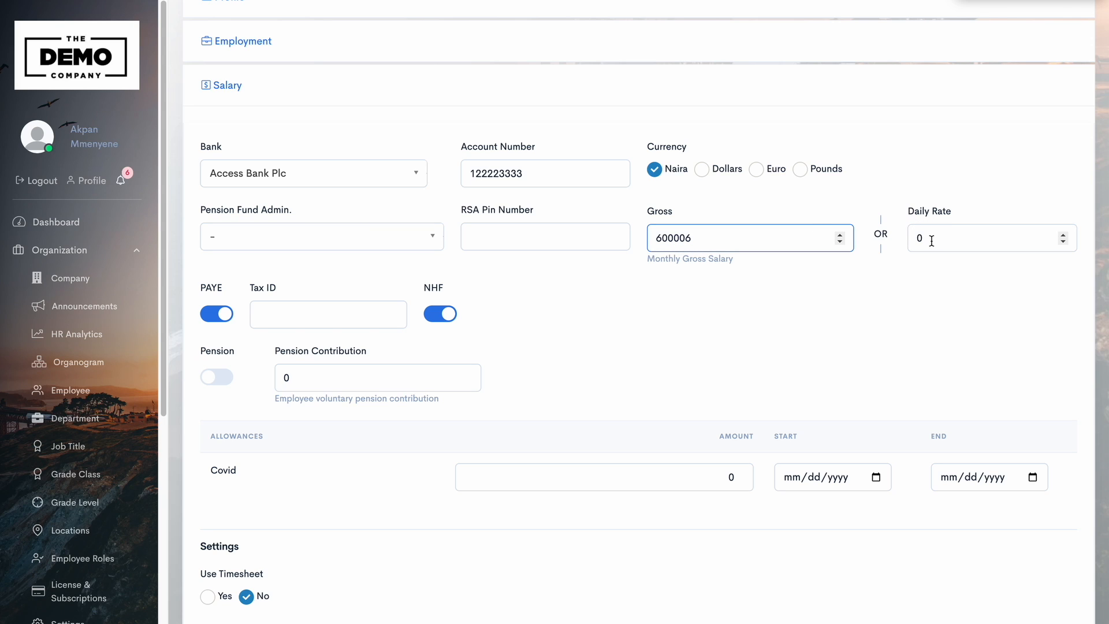
{"action": "left_click", "coordinate": [218, 315]}
{"action": "left_click", "coordinate": [219, 317]}
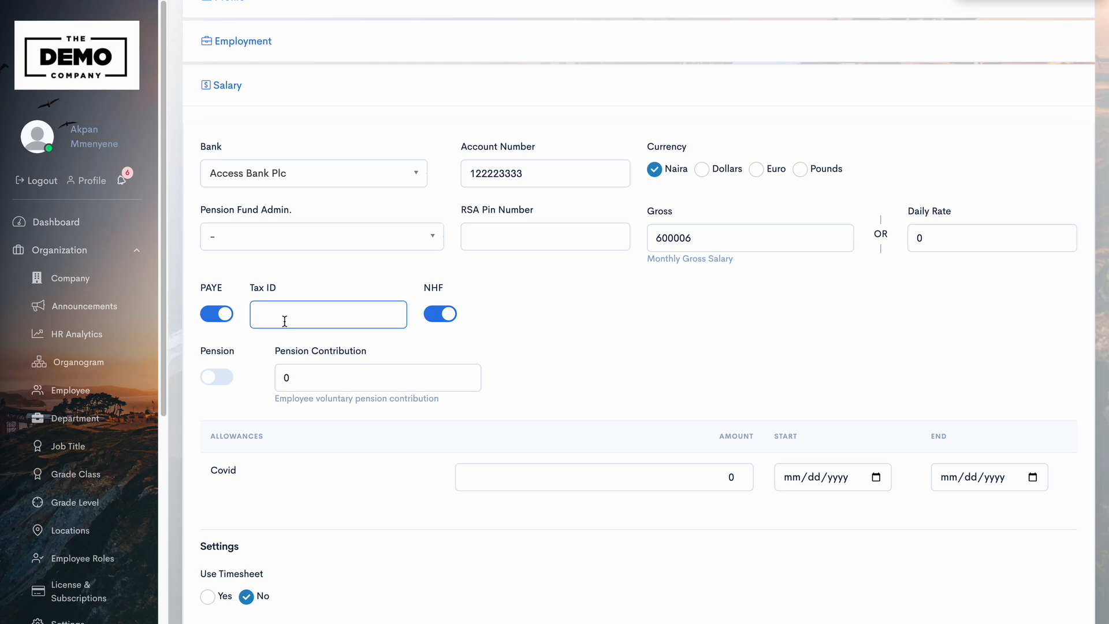
{"action": "left_click", "coordinate": [217, 378]}
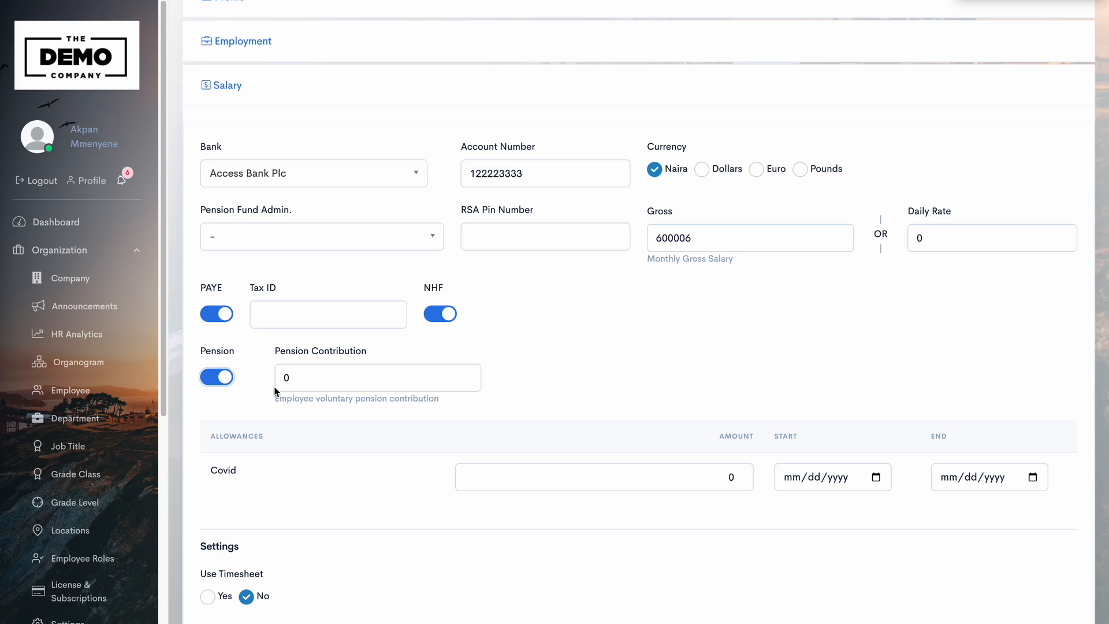
{"action": "double_click", "coordinate": [319, 380]}
{"action": "left_click", "coordinate": [337, 380]}
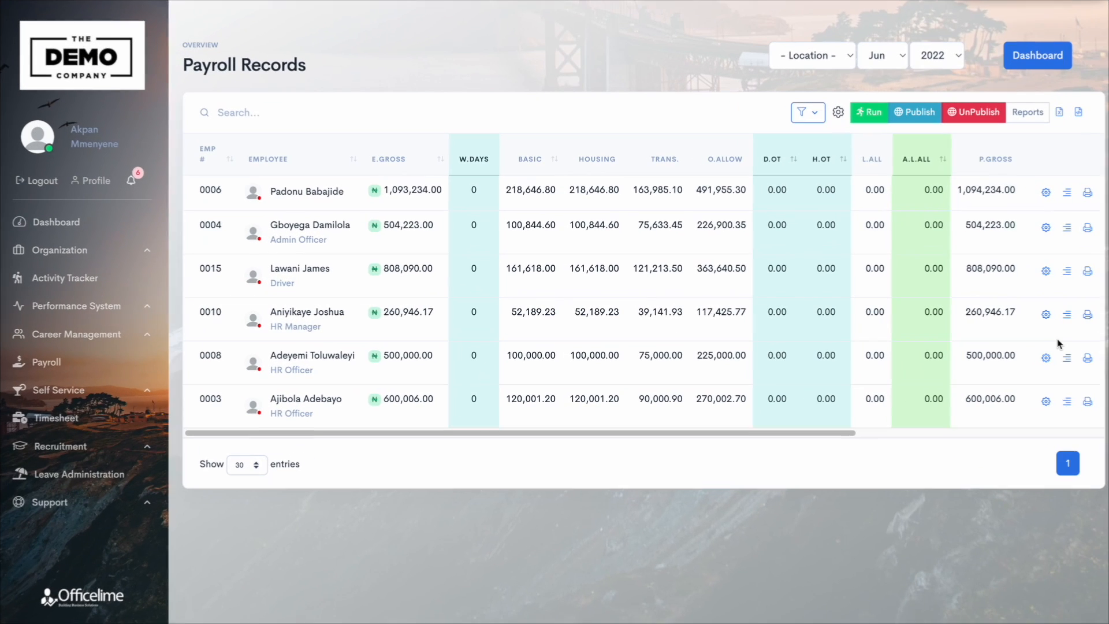
List the payroll allowances and deductions and open the Corp. Ded entry for editing.
{"action": "left_click", "coordinate": [838, 114]}
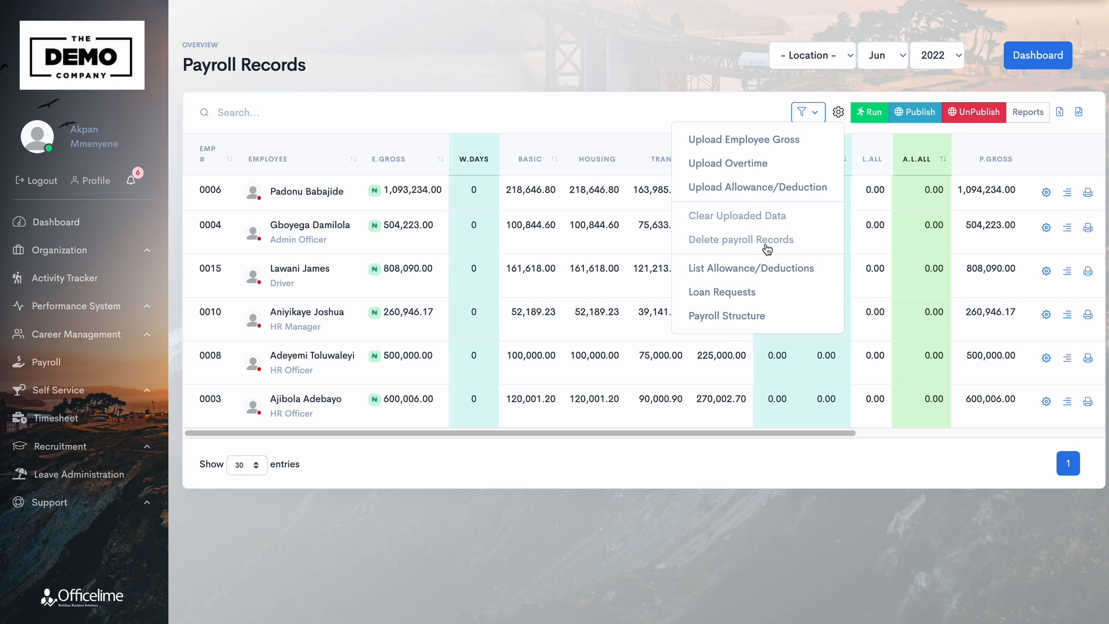
{"action": "left_click", "coordinate": [751, 268]}
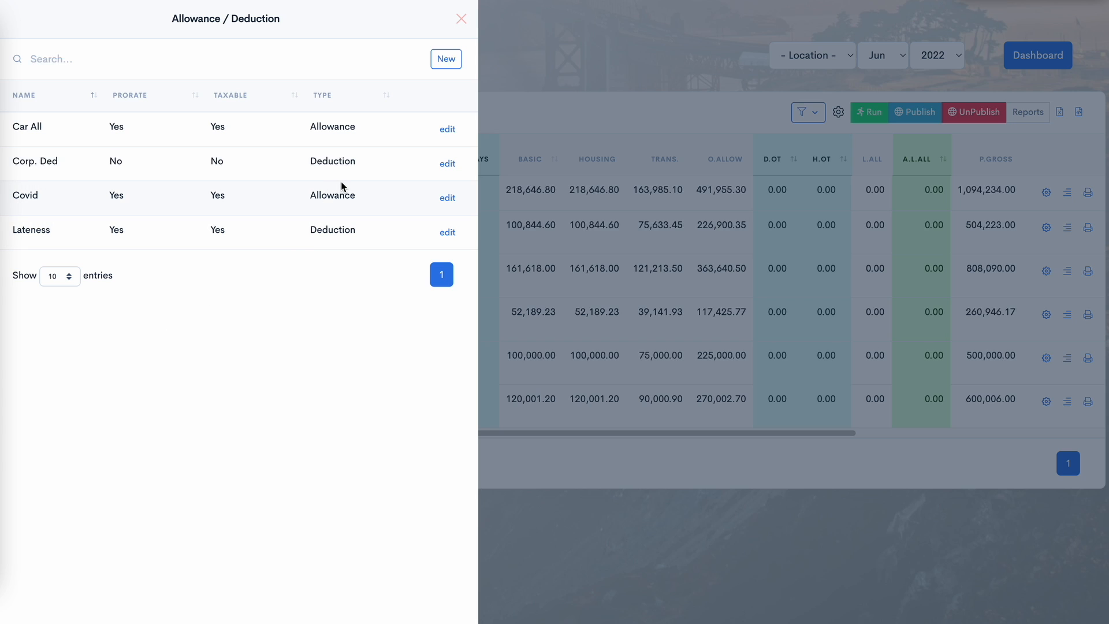
{"action": "left_click", "coordinate": [447, 167]}
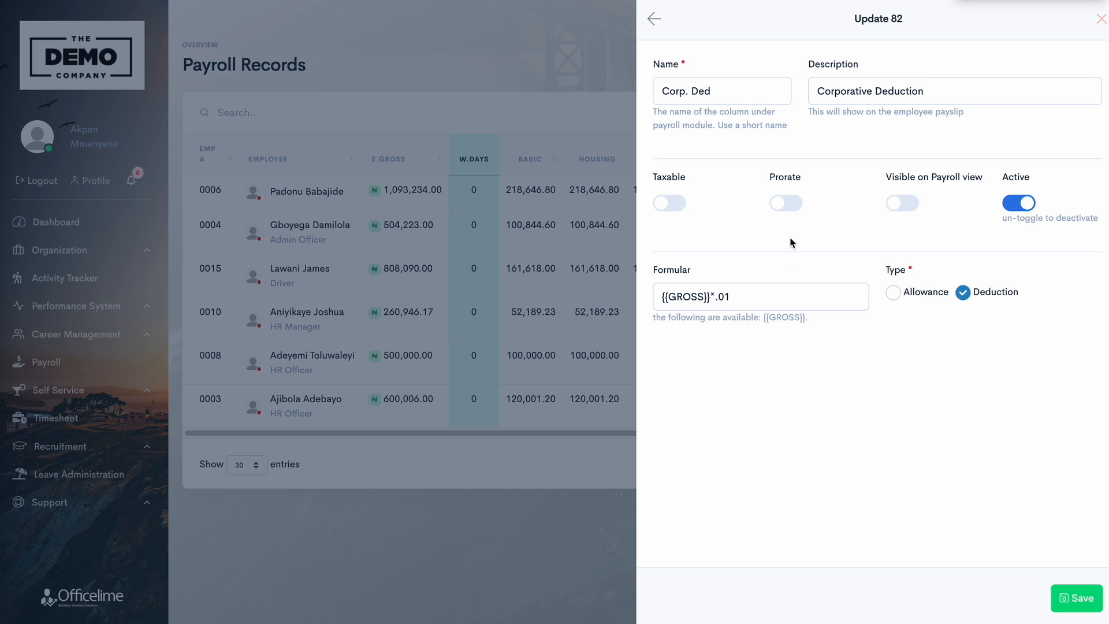
Examine the Corp. Ded formula and its Allowance or Deduction type, and return to the list without saving.
{"action": "left_click_drag", "start_coordinate": [758, 296], "coordinate": [657, 295]}
{"action": "left_click", "coordinate": [711, 347]}
{"action": "left_click_drag", "start_coordinate": [733, 297], "coordinate": [644, 303]}
{"action": "left_click", "coordinate": [705, 321]}
{"action": "left_click", "coordinate": [894, 294]}
{"action": "left_click", "coordinate": [658, 27]}
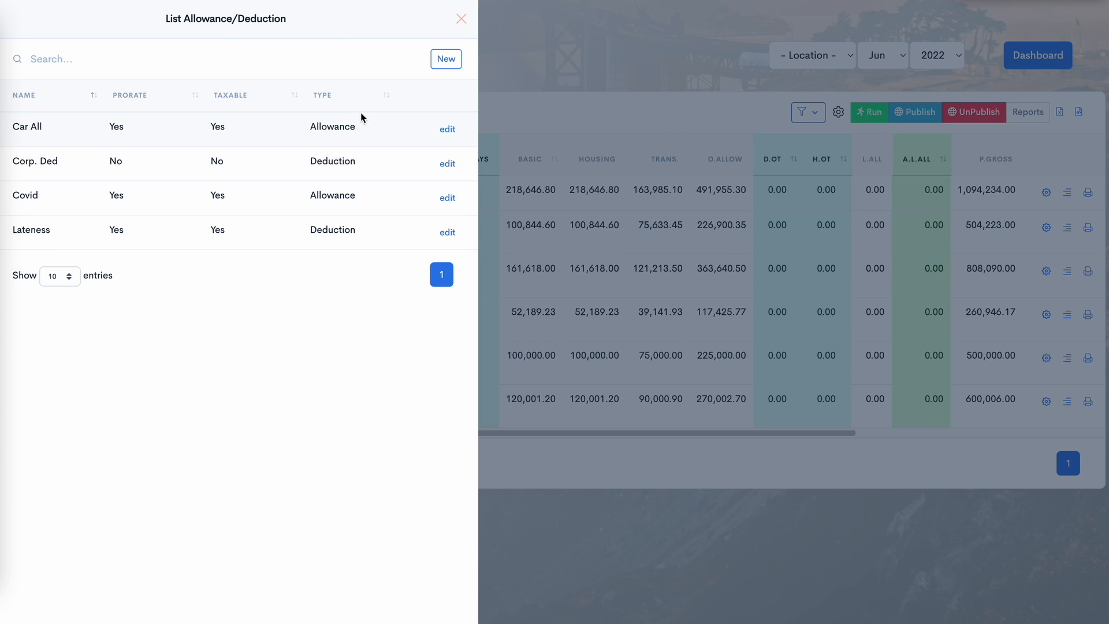
Open the Car All allowance, check its name and payslip description, and close it without saving.
{"action": "left_click", "coordinate": [446, 130]}
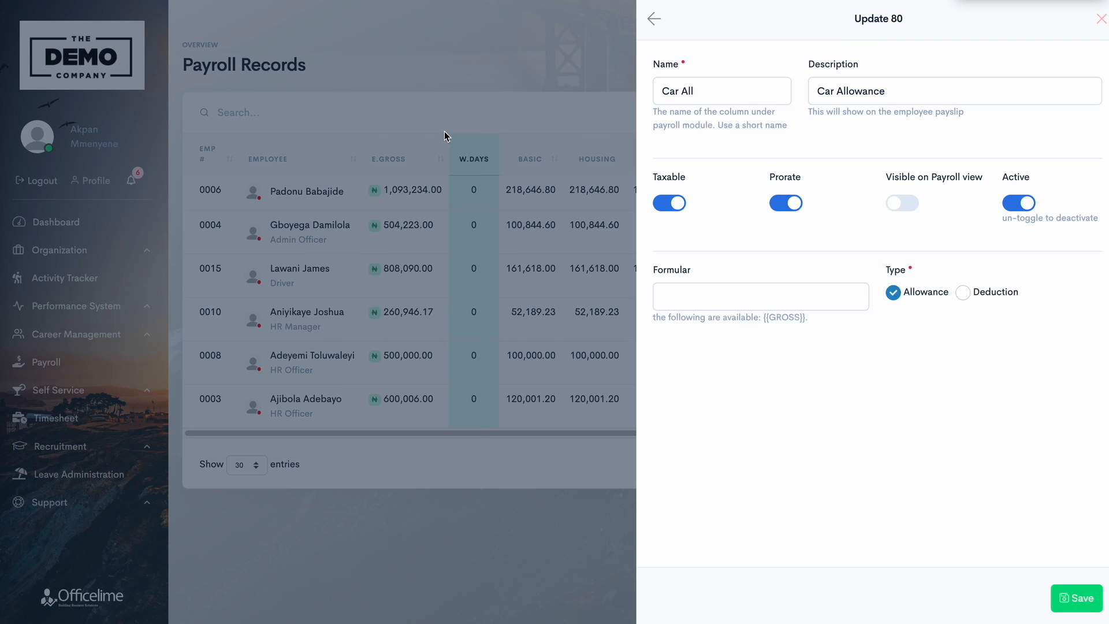
{"action": "left_click", "coordinate": [711, 97]}
{"action": "left_click", "coordinate": [871, 98]}
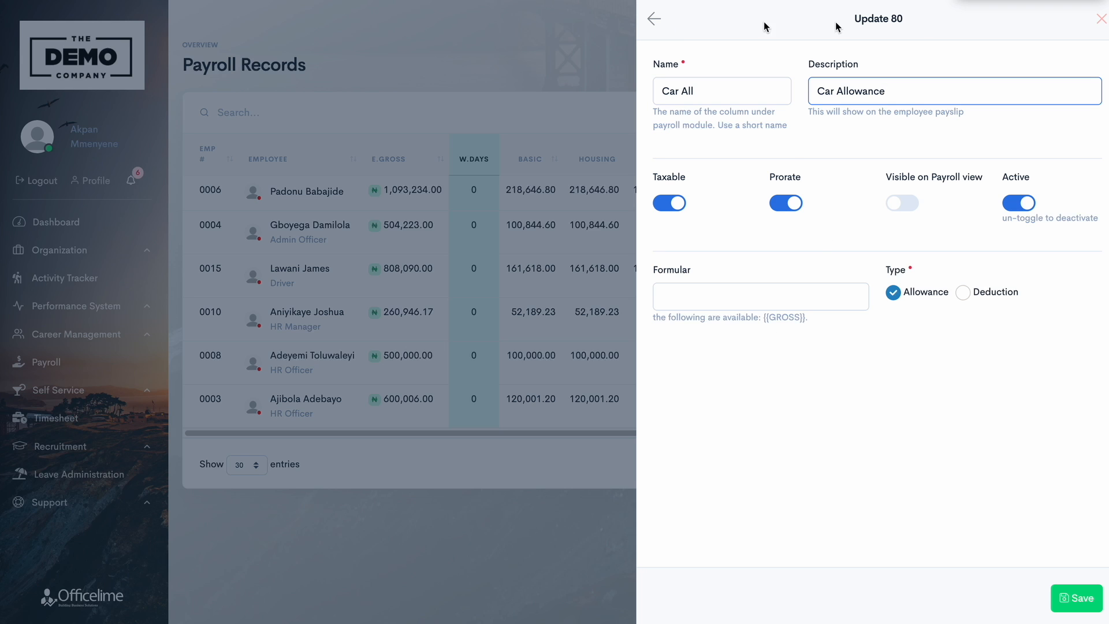
{"action": "left_click", "coordinate": [1096, 23]}
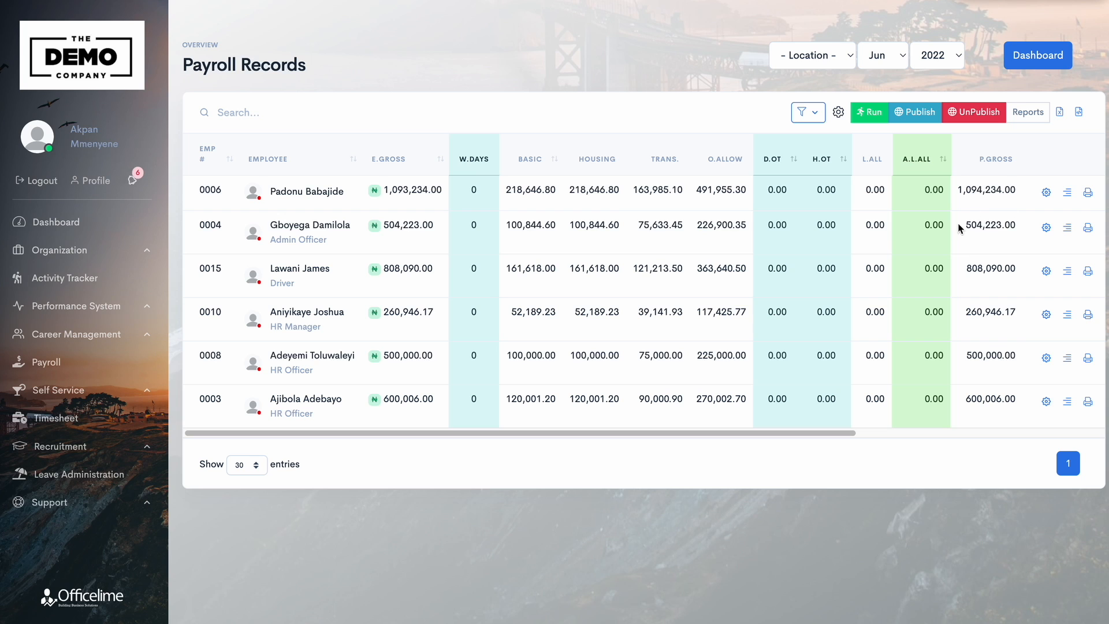
Open the salary setup of the first employee in the payroll records, review the pay details, allowances, deductions and timesheet setting, and close it without saving.
{"action": "left_click", "coordinate": [1047, 193]}
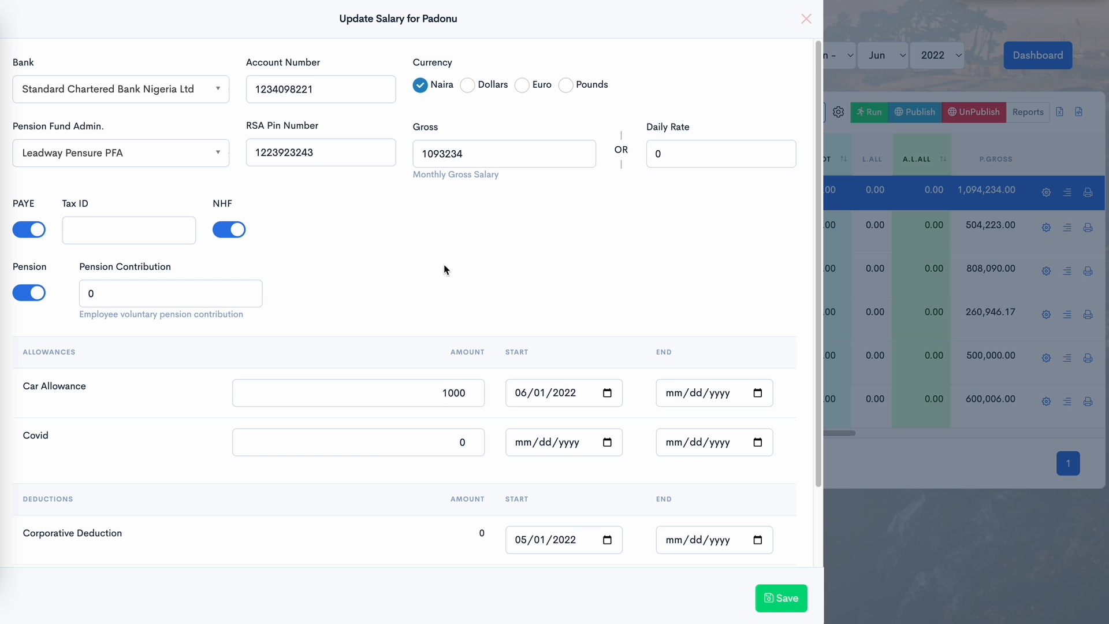
{"action": "scroll", "coordinate": [446, 267], "scroll_direction": "down", "scroll_amount": 2}
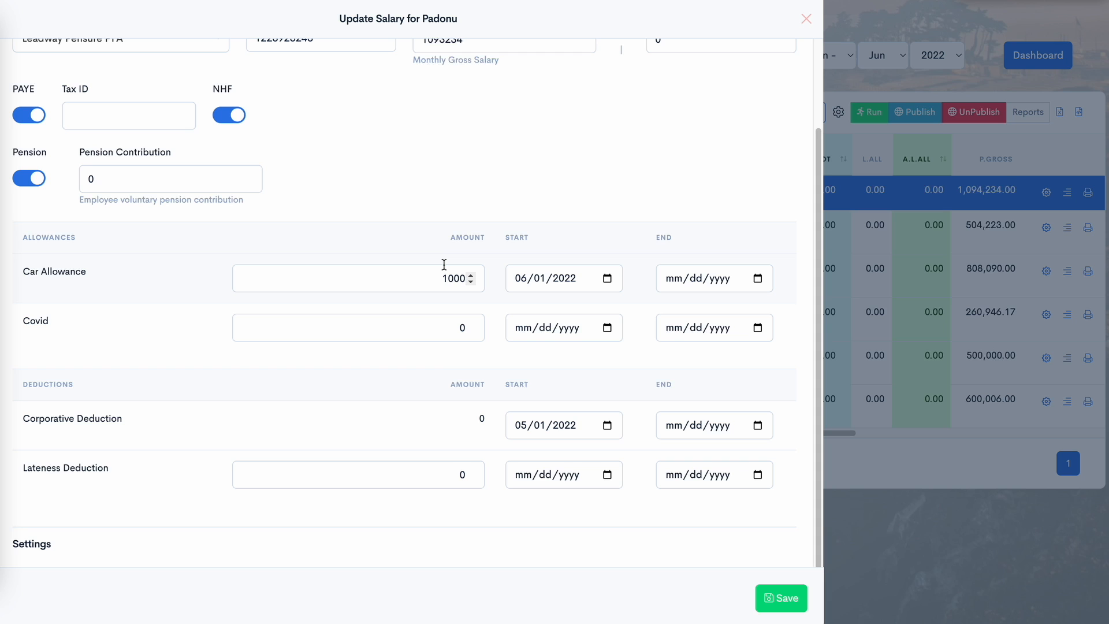
{"action": "scroll", "coordinate": [554, 289], "scroll_direction": "down", "scroll_amount": 1}
{"action": "scroll", "coordinate": [545, 295], "scroll_direction": "up", "scroll_amount": 3}
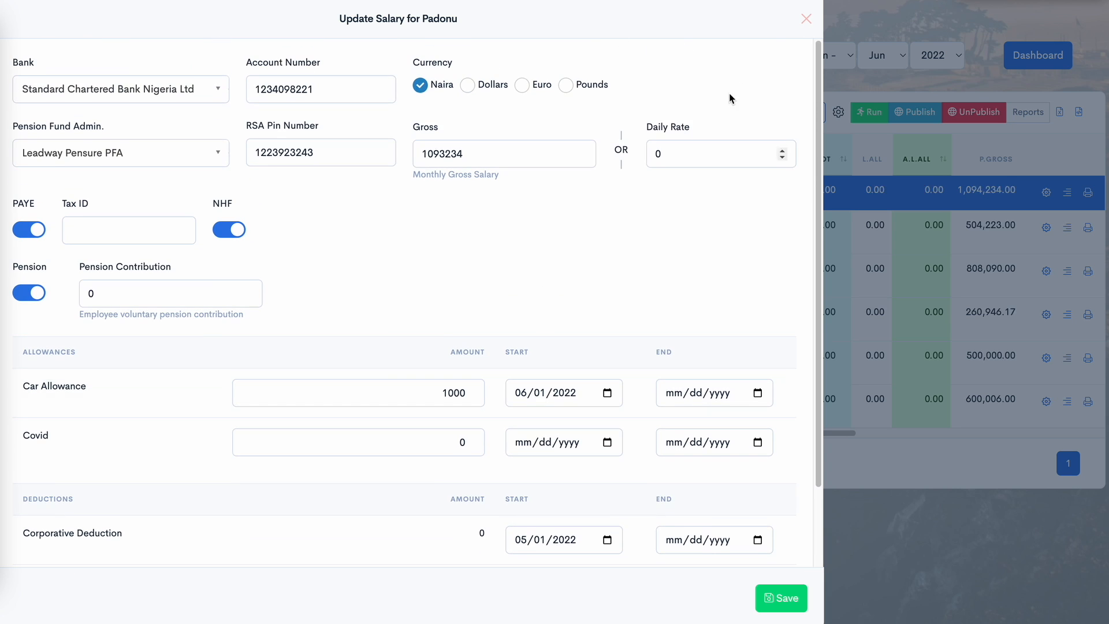
{"action": "scroll", "coordinate": [527, 366], "scroll_direction": "down", "scroll_amount": 2}
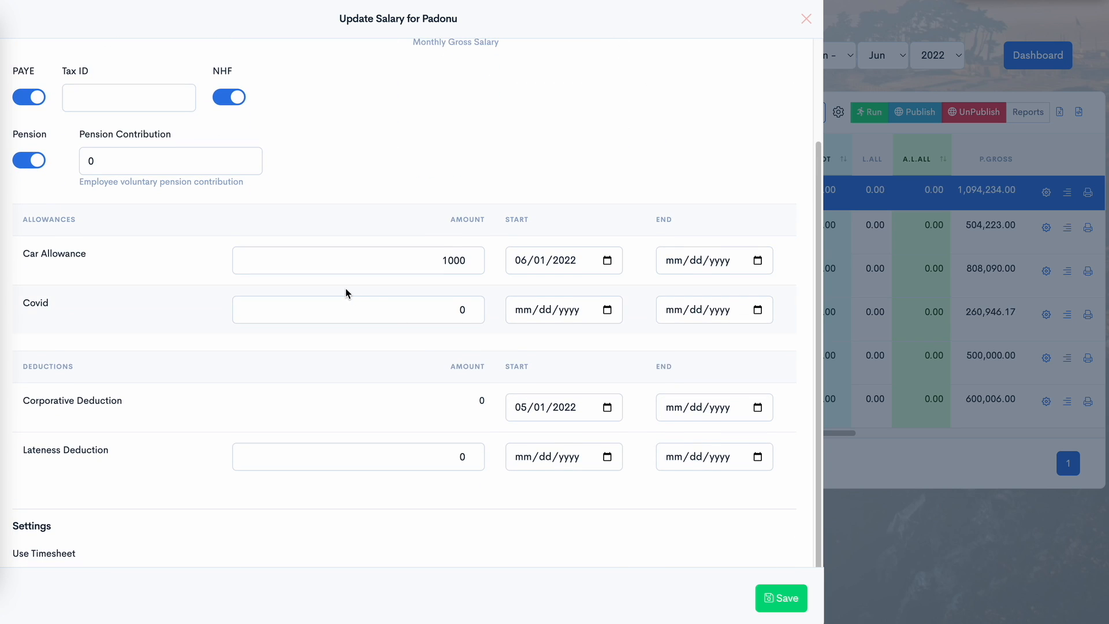
{"action": "scroll", "coordinate": [347, 291], "scroll_direction": "up", "scroll_amount": 3}
{"action": "scroll", "coordinate": [346, 288], "scroll_direction": "down", "scroll_amount": 2}
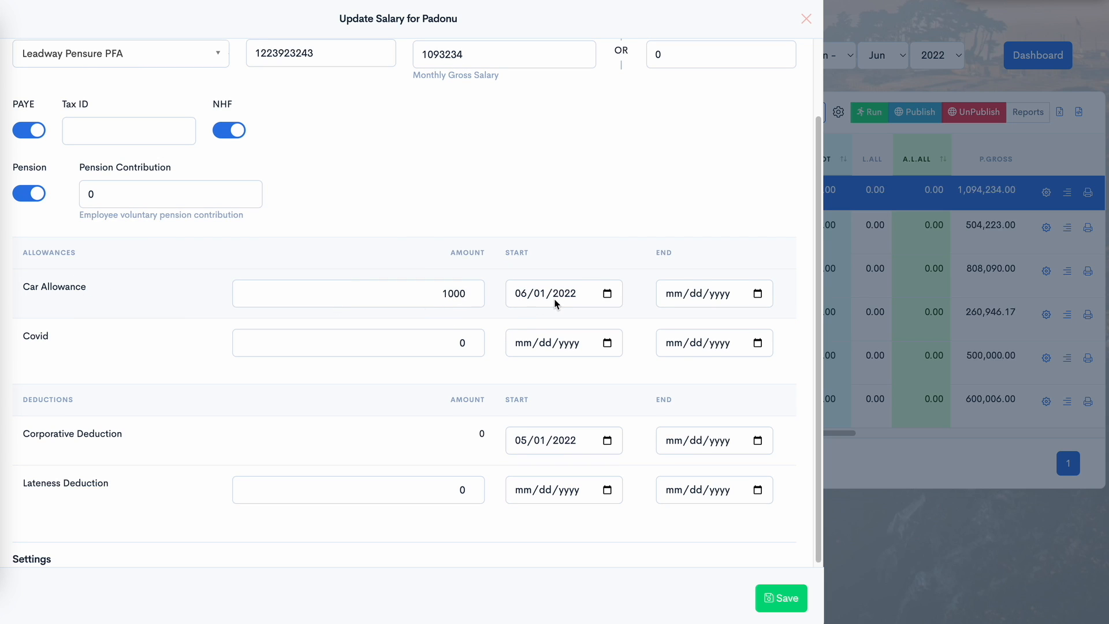
{"action": "scroll", "coordinate": [510, 307], "scroll_direction": "down", "scroll_amount": 2}
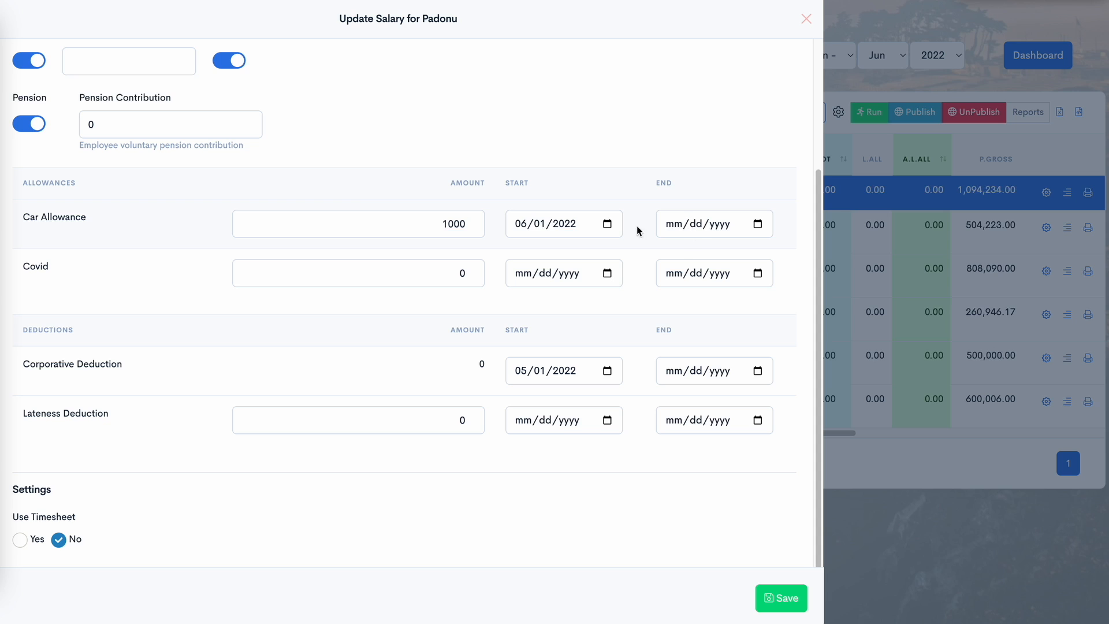
{"action": "scroll", "coordinate": [467, 211], "scroll_direction": "down", "scroll_amount": 1}
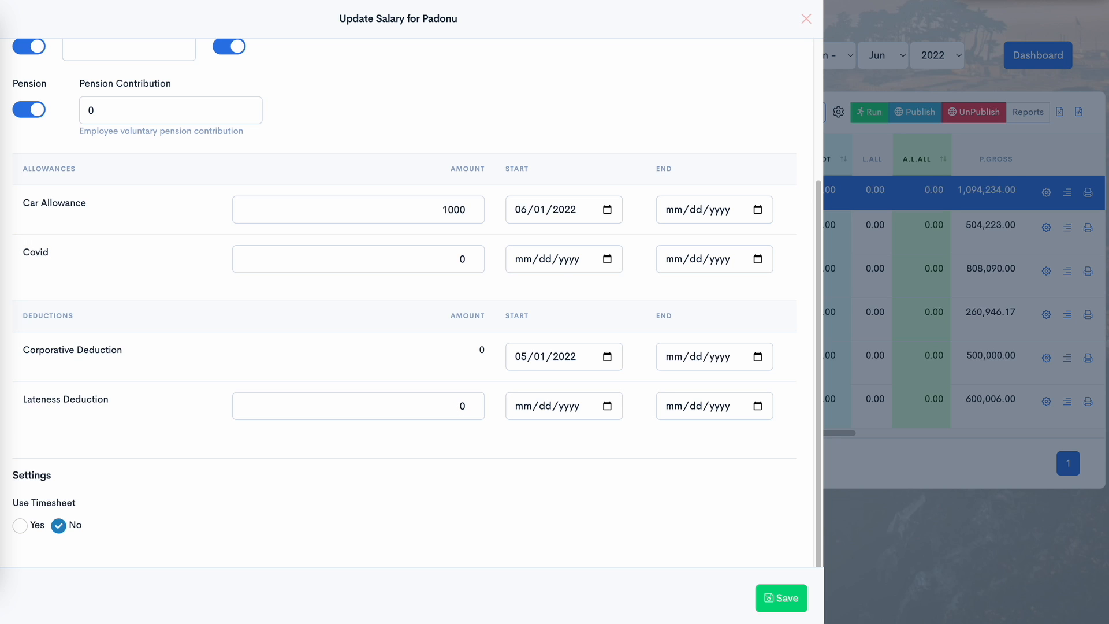
{"action": "left_click", "coordinate": [807, 19]}
Open the Upload Allowance/Deduction form, choose Car All as the field, and close the form without uploading a file.
{"action": "scroll", "coordinate": [852, 168], "scroll_direction": "right", "scroll_amount": 6}
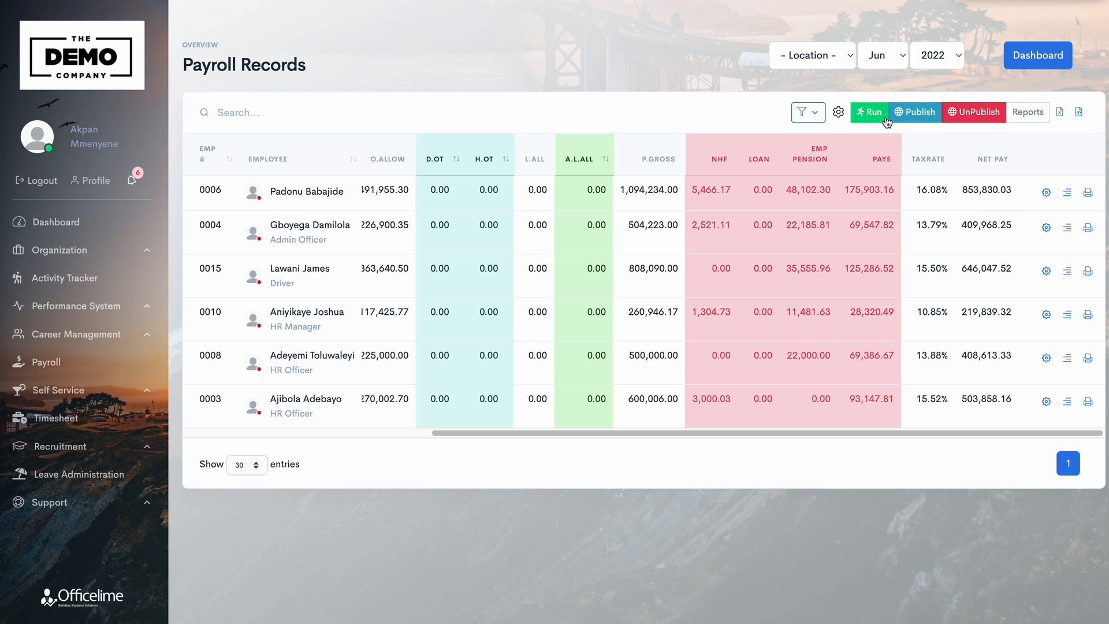
{"action": "left_click", "coordinate": [838, 113]}
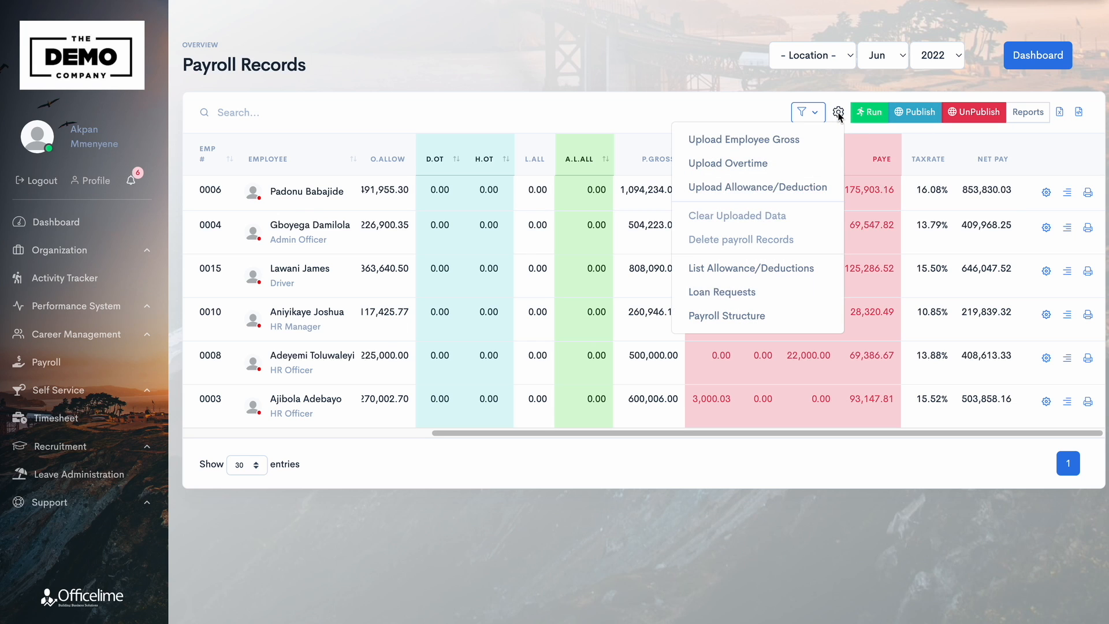
{"action": "left_click", "coordinate": [738, 196]}
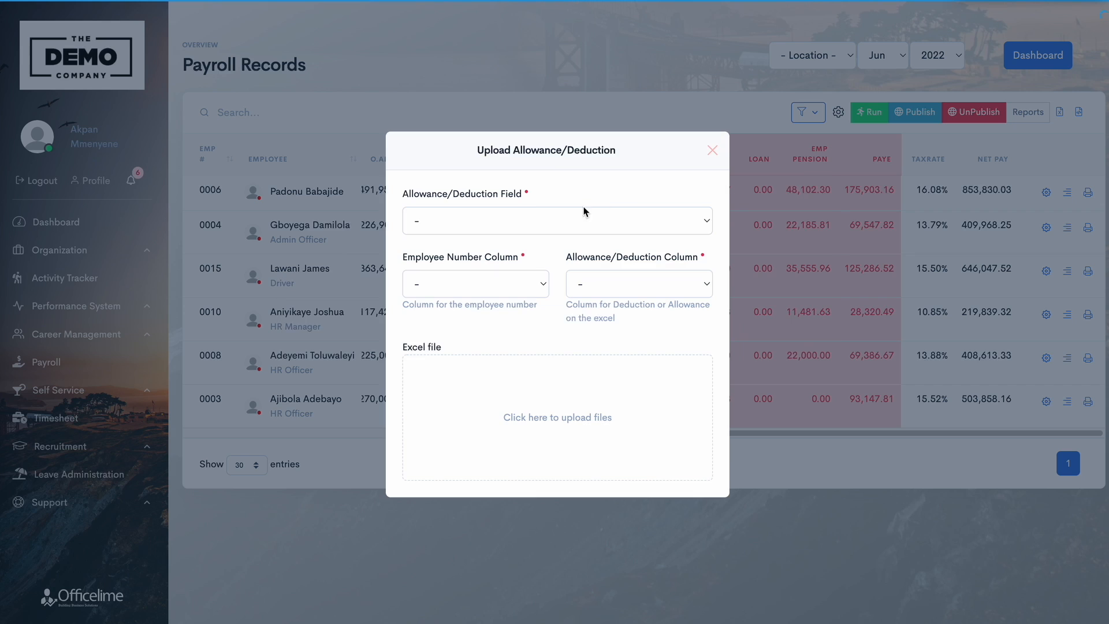
{"action": "left_click", "coordinate": [475, 219]}
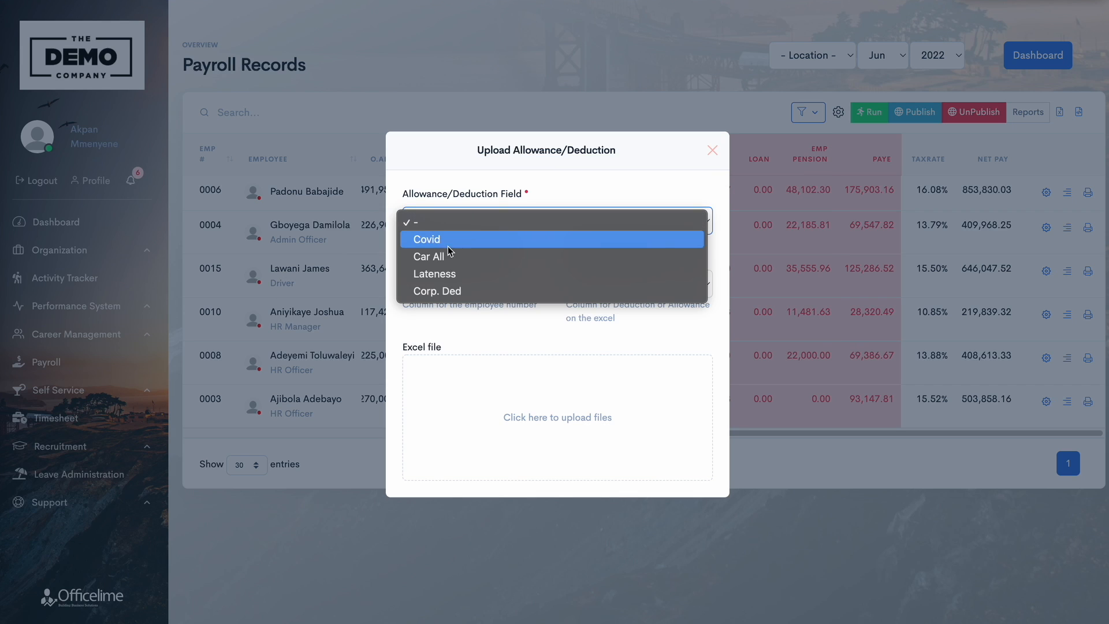
{"action": "left_click", "coordinate": [450, 258]}
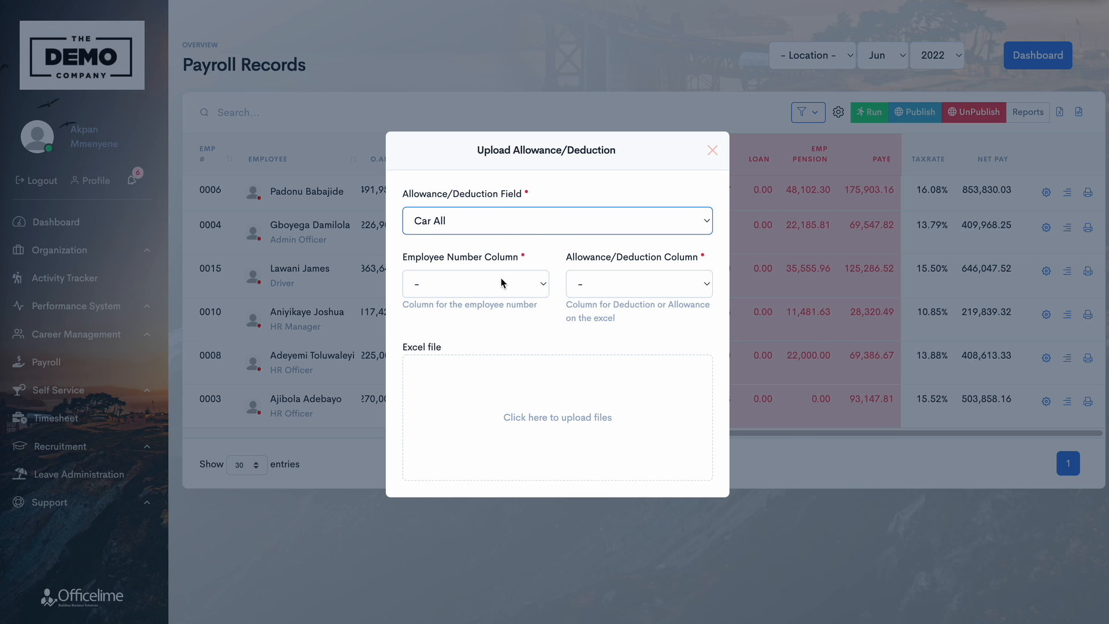
{"action": "left_click", "coordinate": [712, 150]}
Open the Upload Employee Gross form, check its column and Excel file fields, and close it without uploading.
{"action": "left_click", "coordinate": [838, 114]}
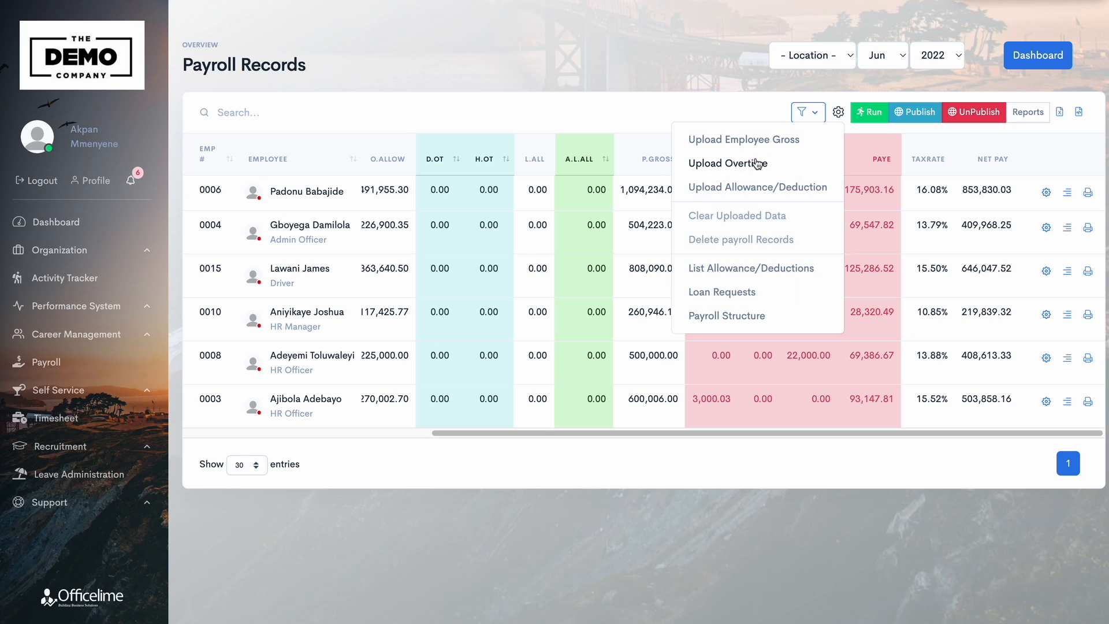
{"action": "left_click", "coordinate": [712, 149]}
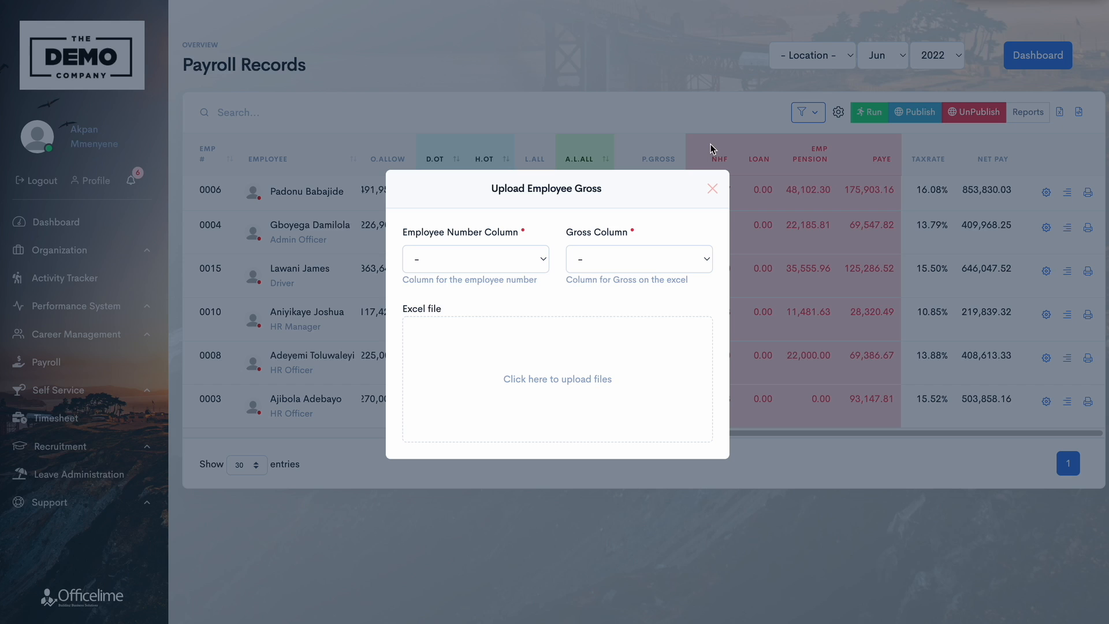
{"action": "left_click", "coordinate": [712, 190]}
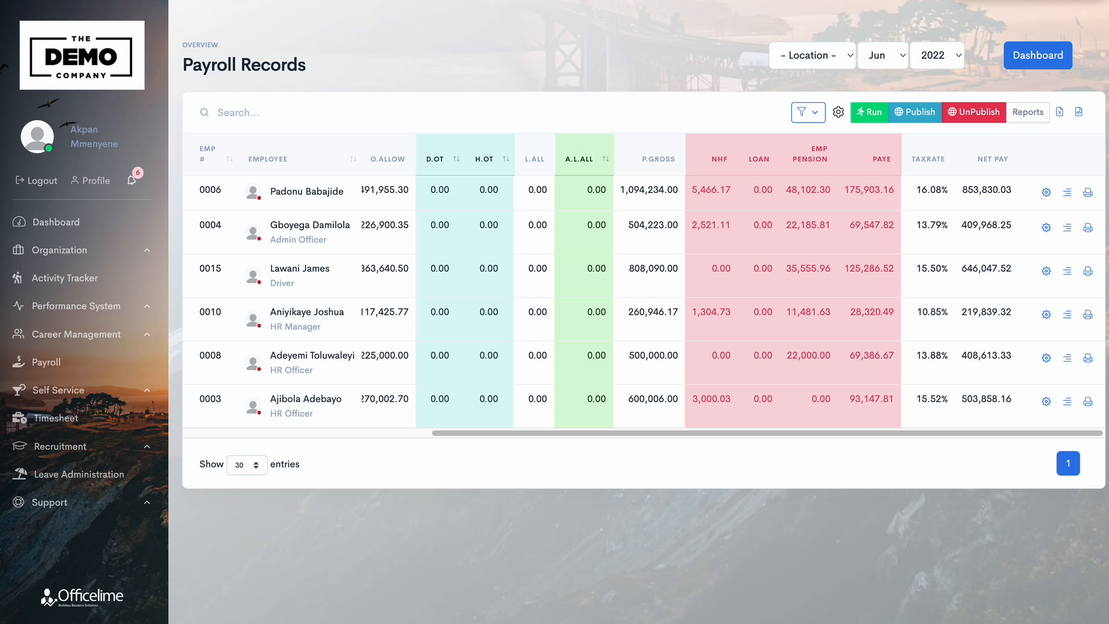
Open the first employee's pay breakdown, review the earnings, deductions, net pay and Timesheet Stand-in section, and close it.
{"action": "left_click", "coordinate": [1068, 196]}
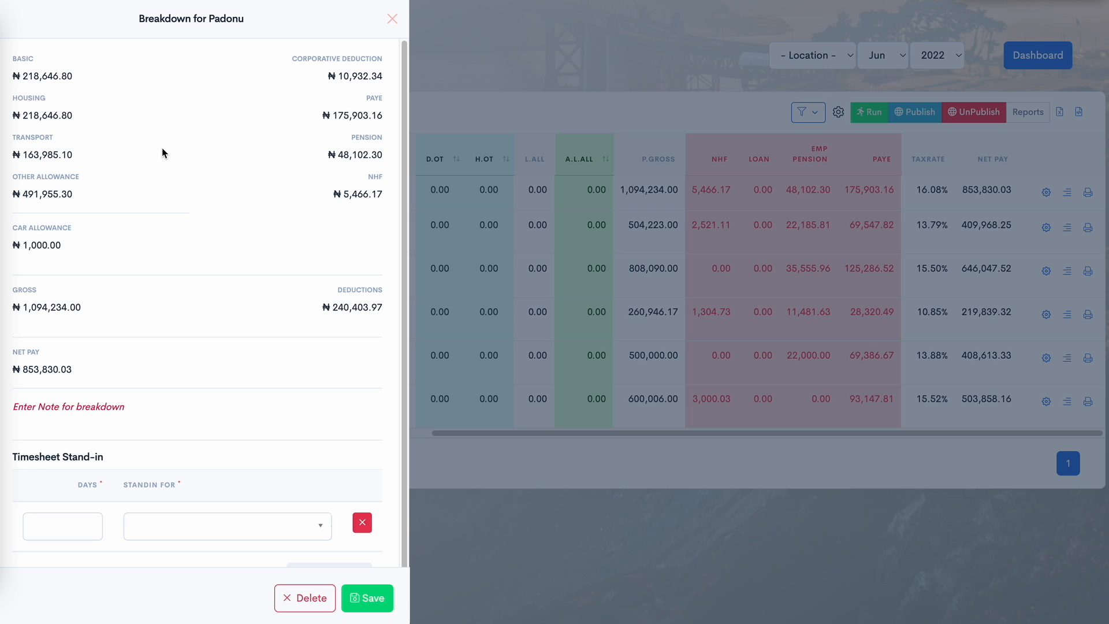
{"action": "scroll", "coordinate": [162, 148], "scroll_direction": "down", "scroll_amount": 1}
{"action": "scroll", "coordinate": [163, 149], "scroll_direction": "up", "scroll_amount": 1}
{"action": "scroll", "coordinate": [89, 208], "scroll_direction": "down", "scroll_amount": 1}
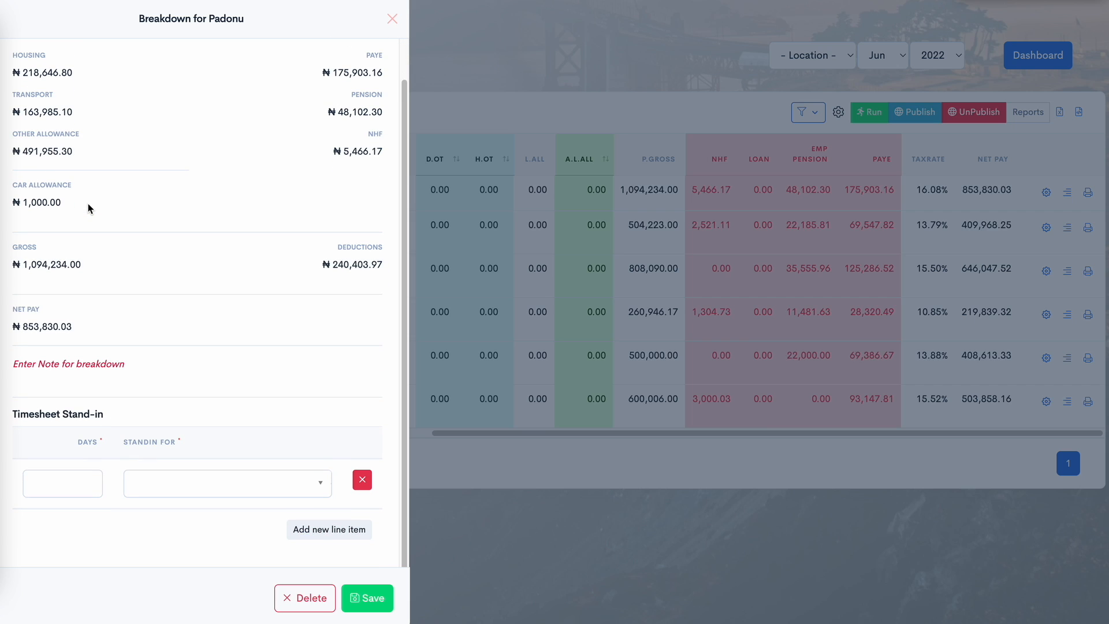
{"action": "scroll", "coordinate": [88, 204], "scroll_direction": "down", "scroll_amount": 1}
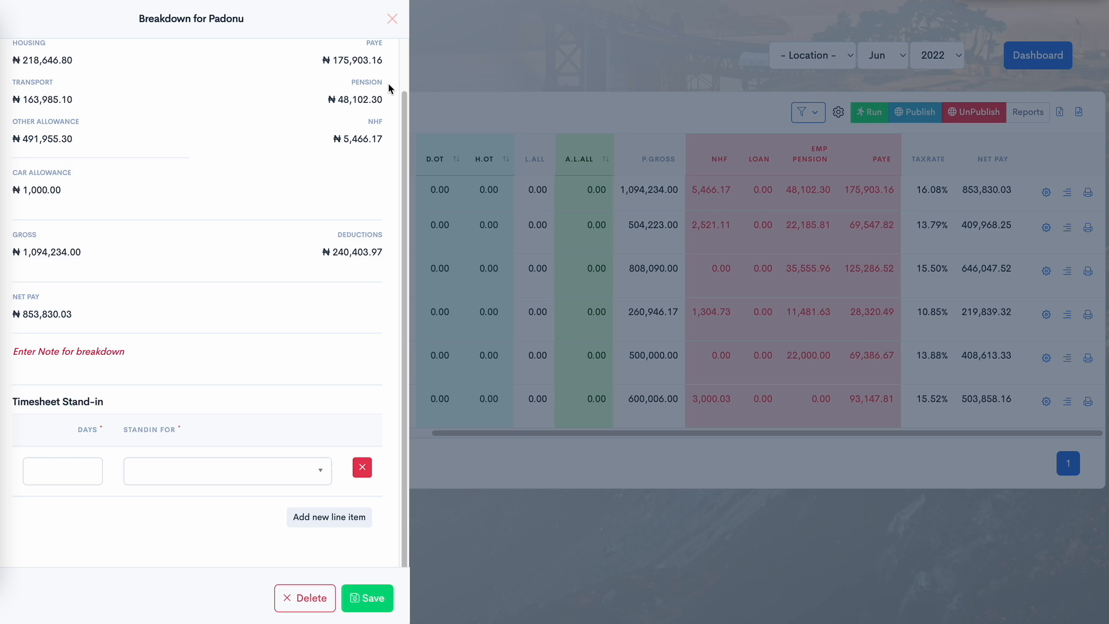
{"action": "scroll", "coordinate": [375, 94], "scroll_direction": "up", "scroll_amount": 1}
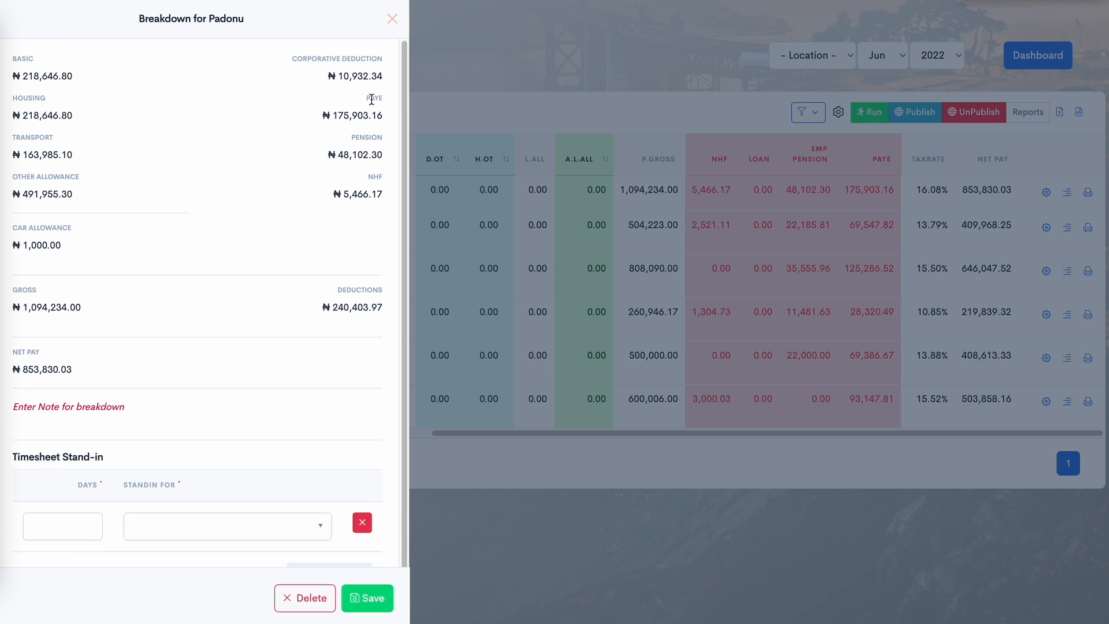
{"action": "left_click", "coordinate": [392, 19]}
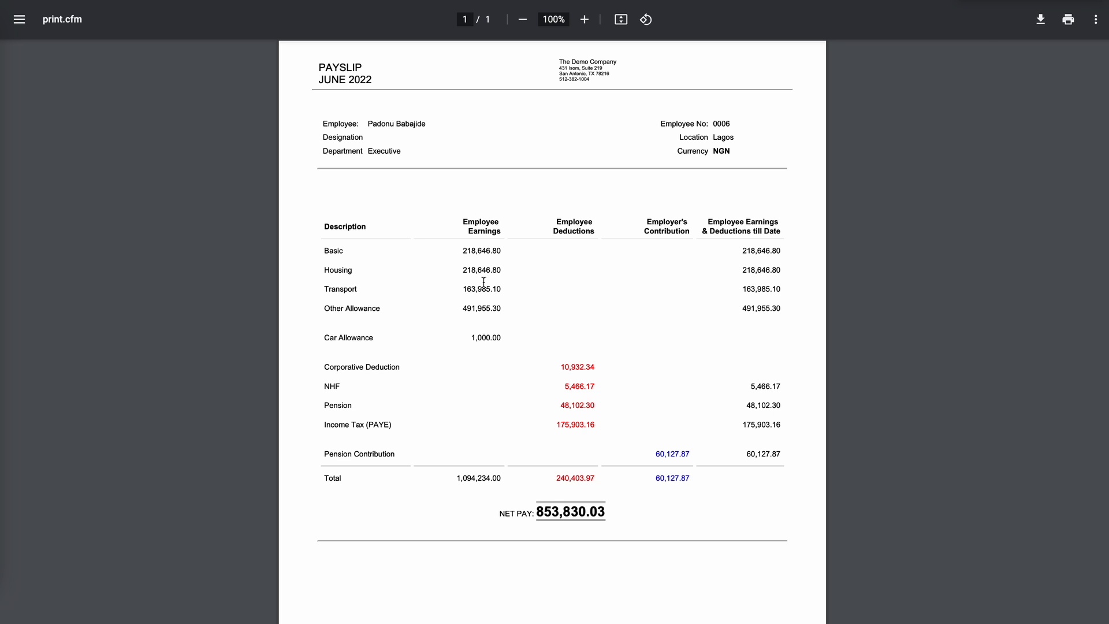
Enlarge the first employee's June 2022 payslip to 179% and examine its earnings, deductions, employer's contribution and net pay.
{"action": "scroll", "coordinate": [502, 288], "scroll_direction": "up", "scroll_amount": 5, "text": "ctrl"}
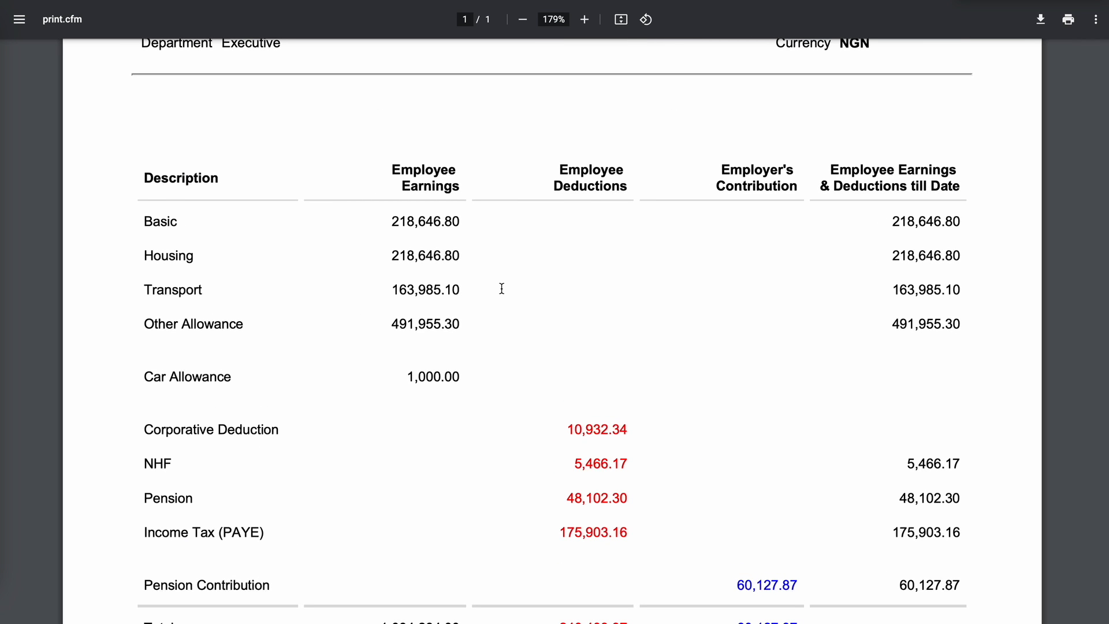
{"action": "scroll", "coordinate": [502, 289], "scroll_direction": "down", "scroll_amount": 3}
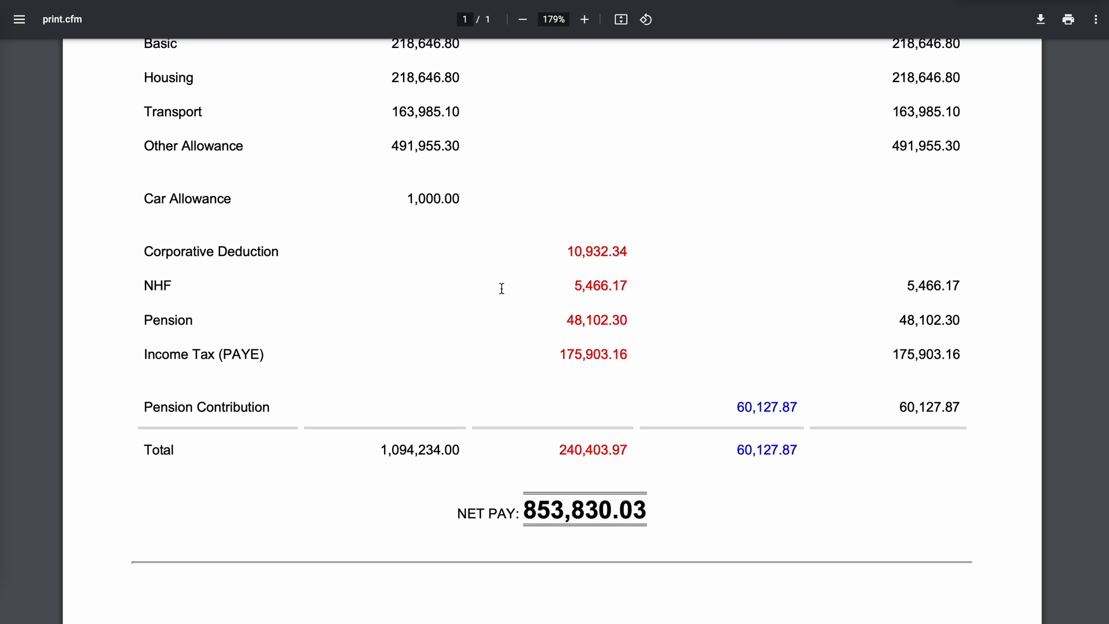
{"action": "scroll", "coordinate": [502, 288], "scroll_direction": "up", "scroll_amount": 2}
{"action": "scroll", "coordinate": [502, 288], "scroll_direction": "up", "scroll_amount": 4}
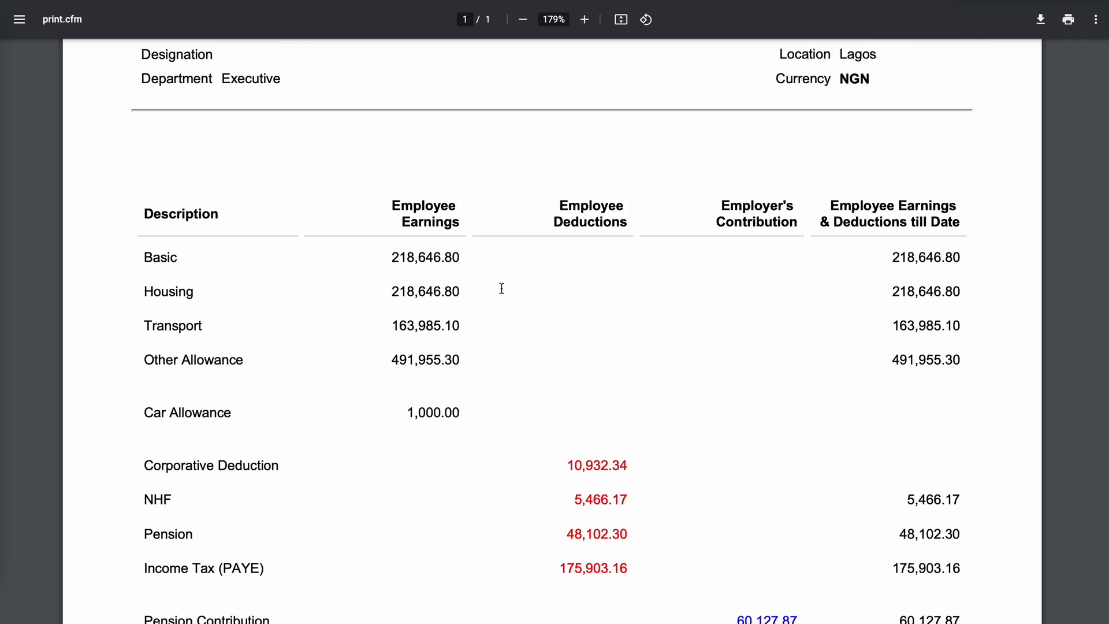
{"action": "scroll", "coordinate": [502, 289], "scroll_direction": "down", "scroll_amount": 4}
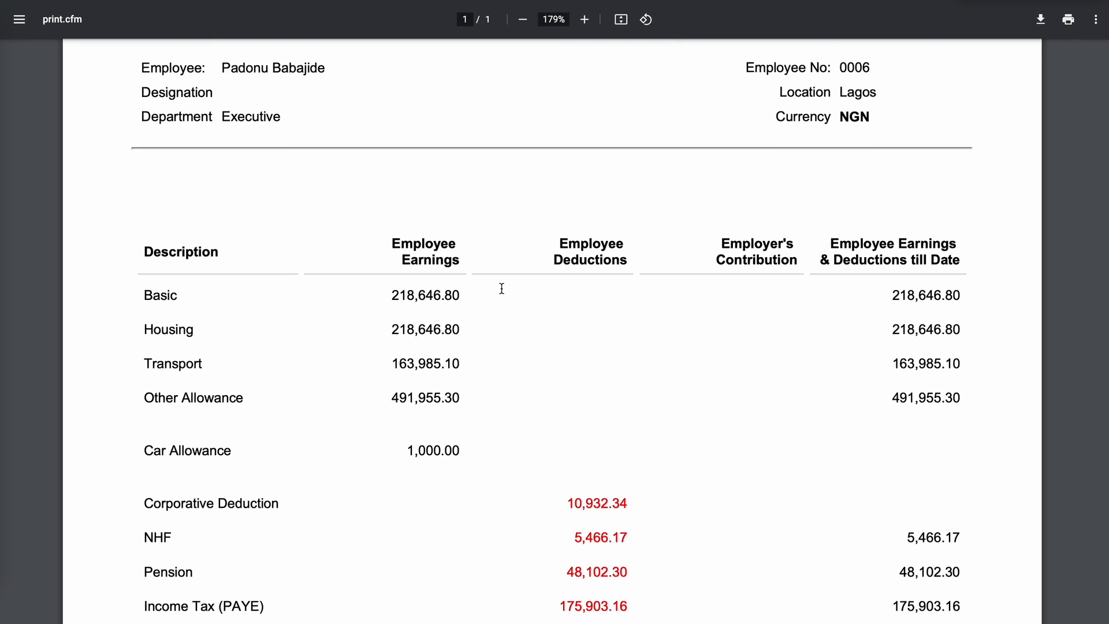
Reduce the payslip zoom to 160%, review its totals, net pay and till-date column, and return to the Payroll Records.
{"action": "scroll", "coordinate": [428, 118], "scroll_direction": "down", "scroll_amount": 2}
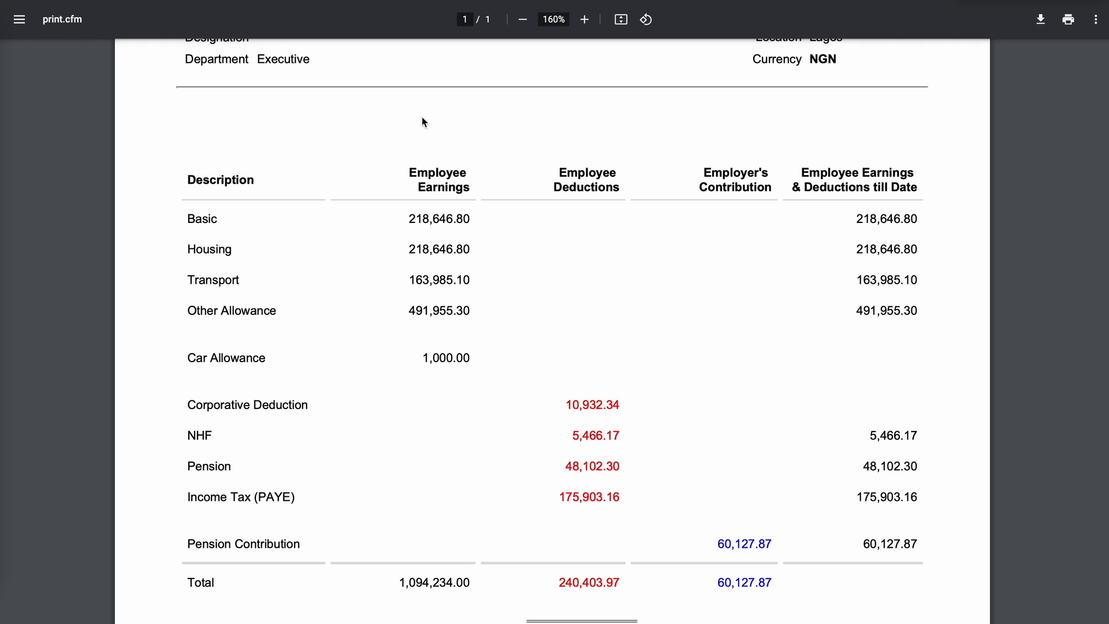
{"action": "scroll", "coordinate": [417, 150], "scroll_direction": "down", "scroll_amount": 1}
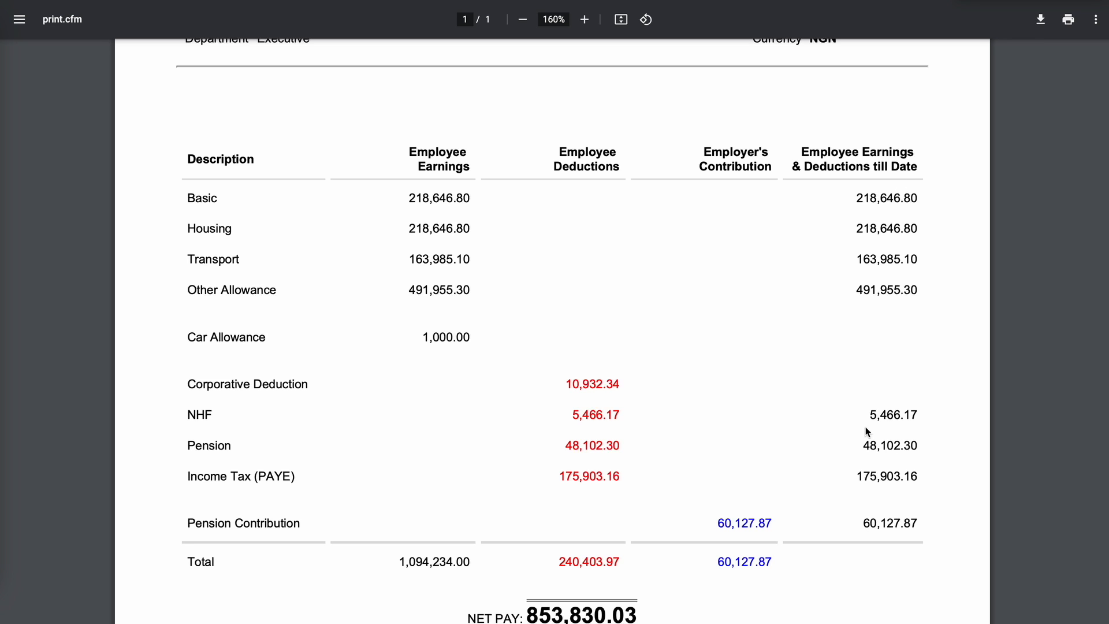
{"action": "left_click", "coordinate": [867, 1]}
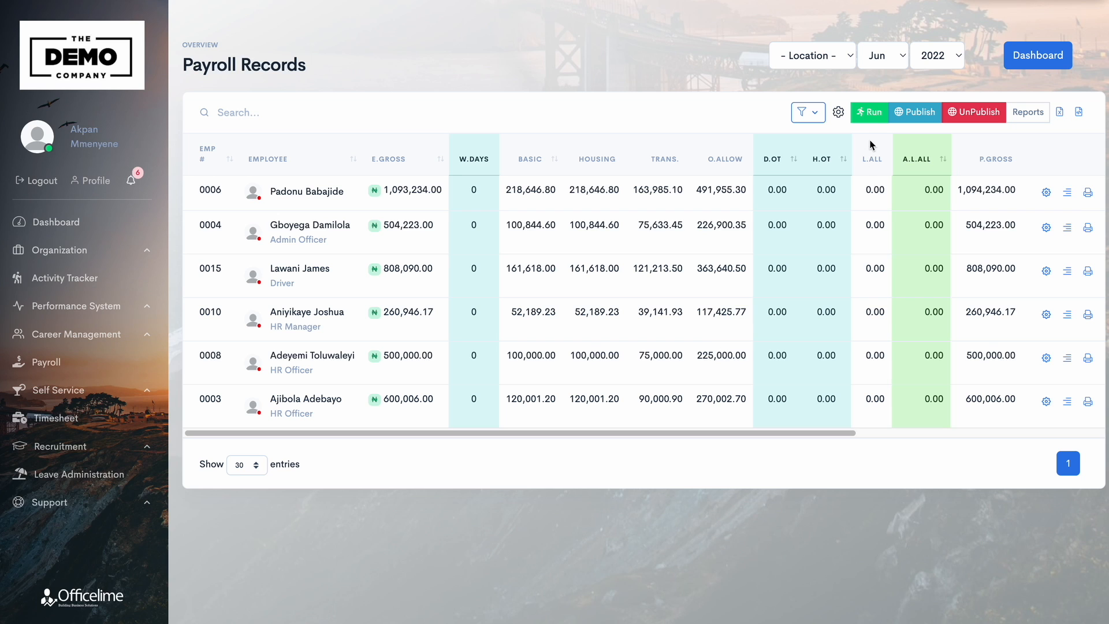
Run the payroll for June 2022 from the Payroll Records.
{"action": "left_click", "coordinate": [877, 120]}
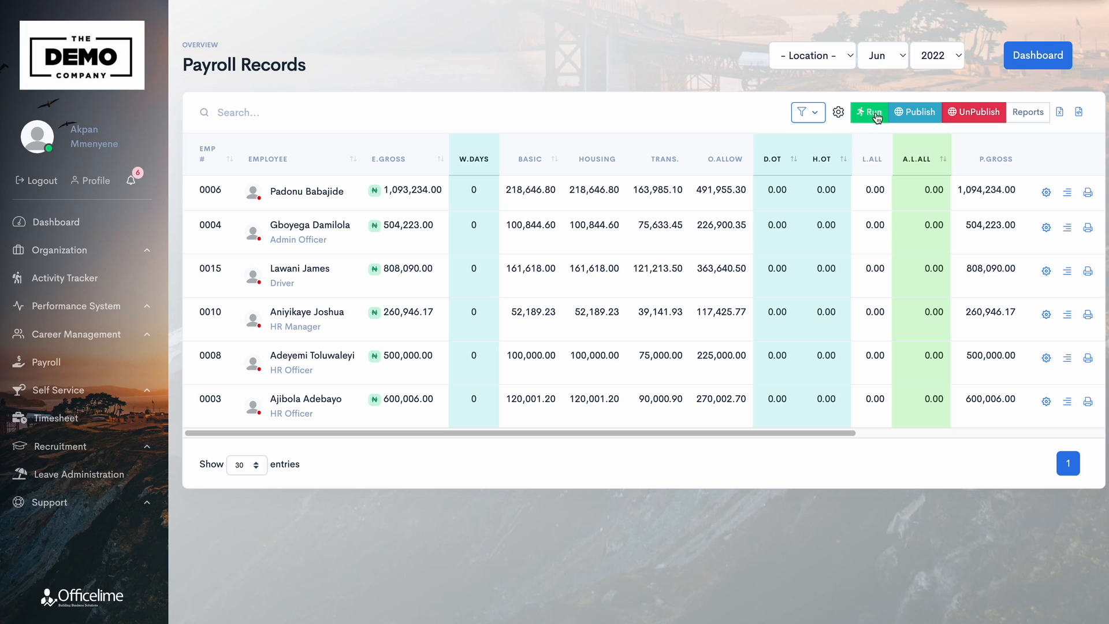
{"action": "left_click", "coordinate": [876, 117]}
Generate the Payroll Variance report comparing June 2022 as Period 1 with May 2022 as Period 2.
{"action": "left_click", "coordinate": [1027, 118]}
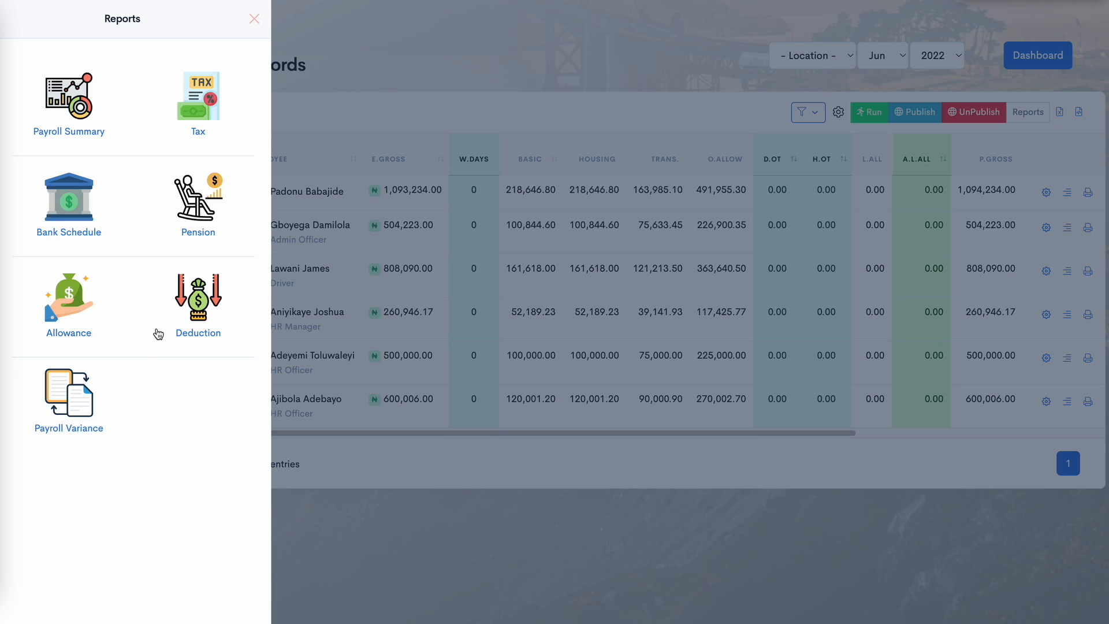
{"action": "left_click", "coordinate": [70, 402]}
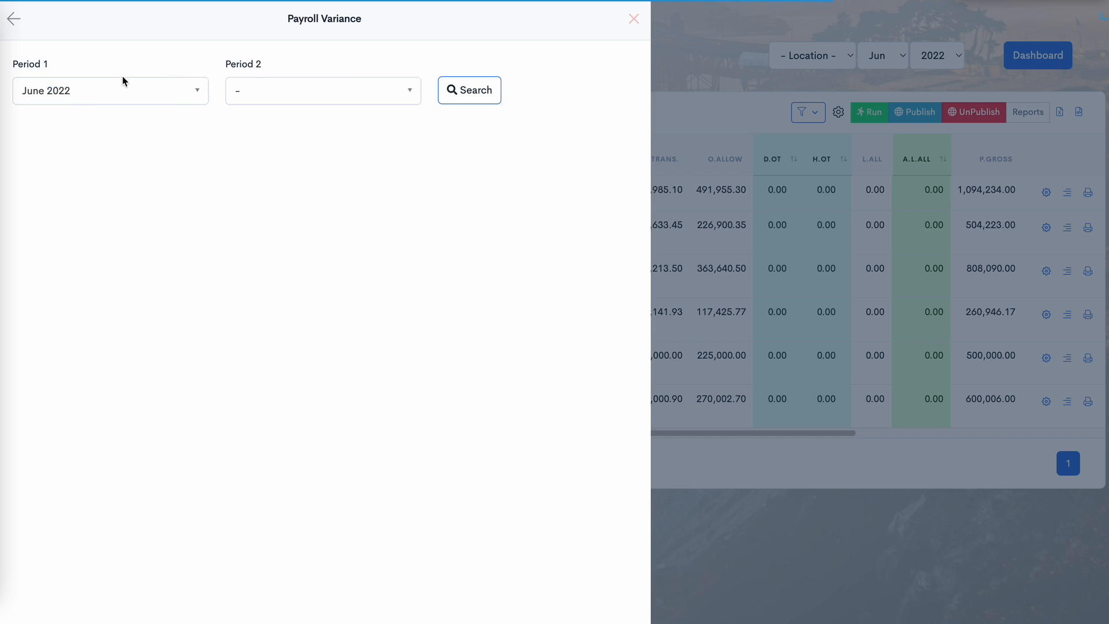
{"action": "left_click", "coordinate": [91, 91]}
{"action": "left_click", "coordinate": [298, 88]}
{"action": "left_click", "coordinate": [292, 90]}
{"action": "type", "text": "may"}
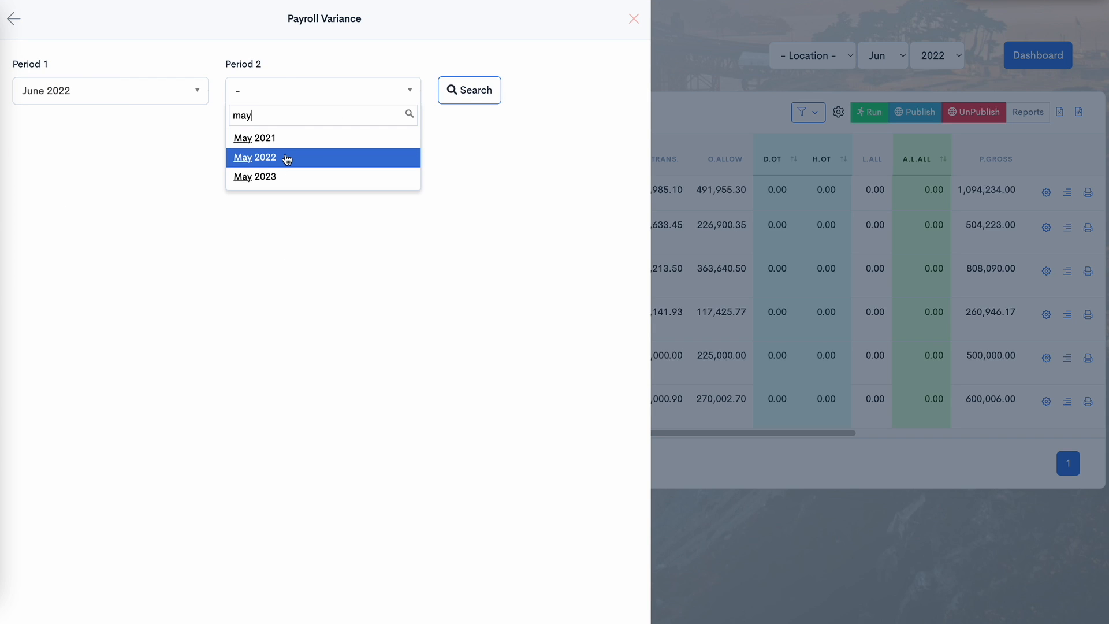
{"action": "left_click", "coordinate": [287, 159]}
{"action": "left_click", "coordinate": [467, 96]}
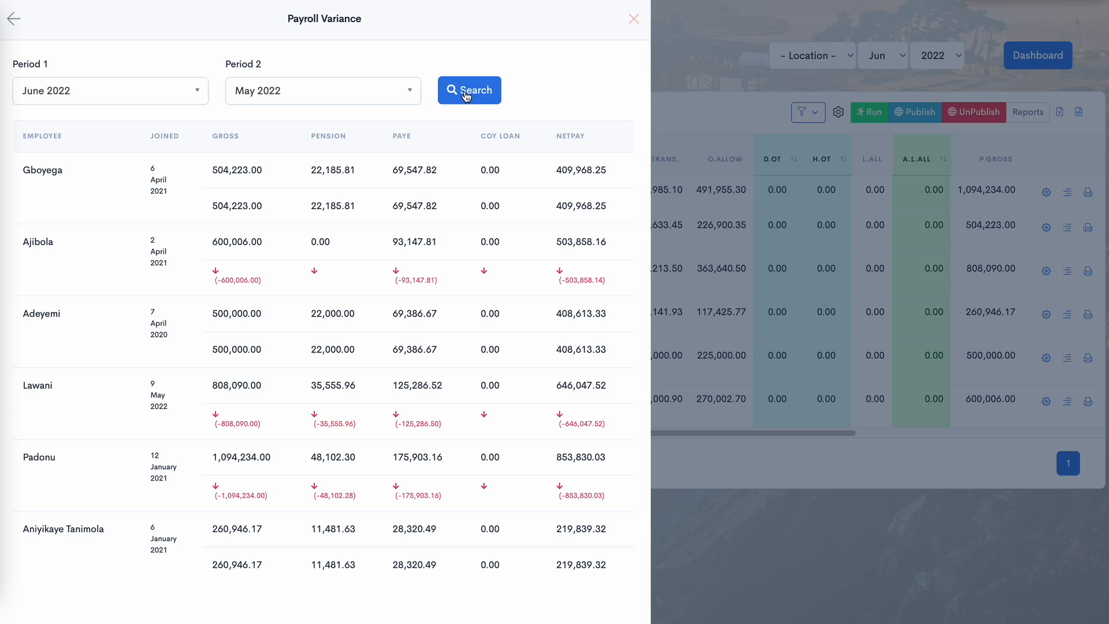